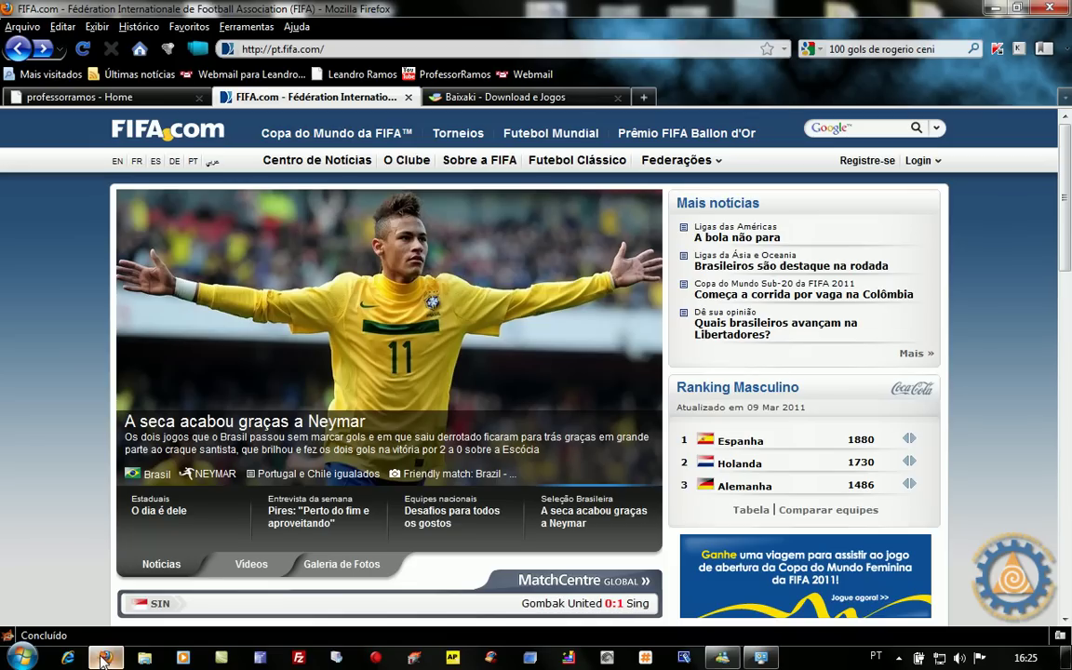
# Step: Switch to the open Baixaki page and search the site for VIRTUALBOX
pyautogui.moveTo(137, 510)
pyautogui.click(500, 99)
pyautogui.click(416, 155)
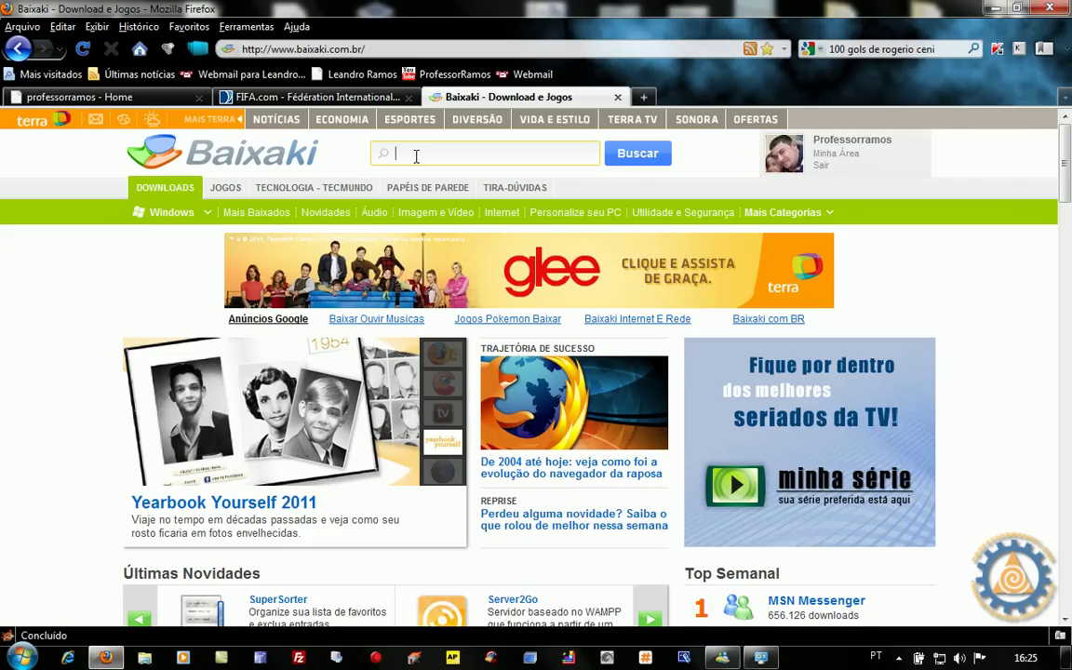
pyautogui.write('VIRTUALBOX')
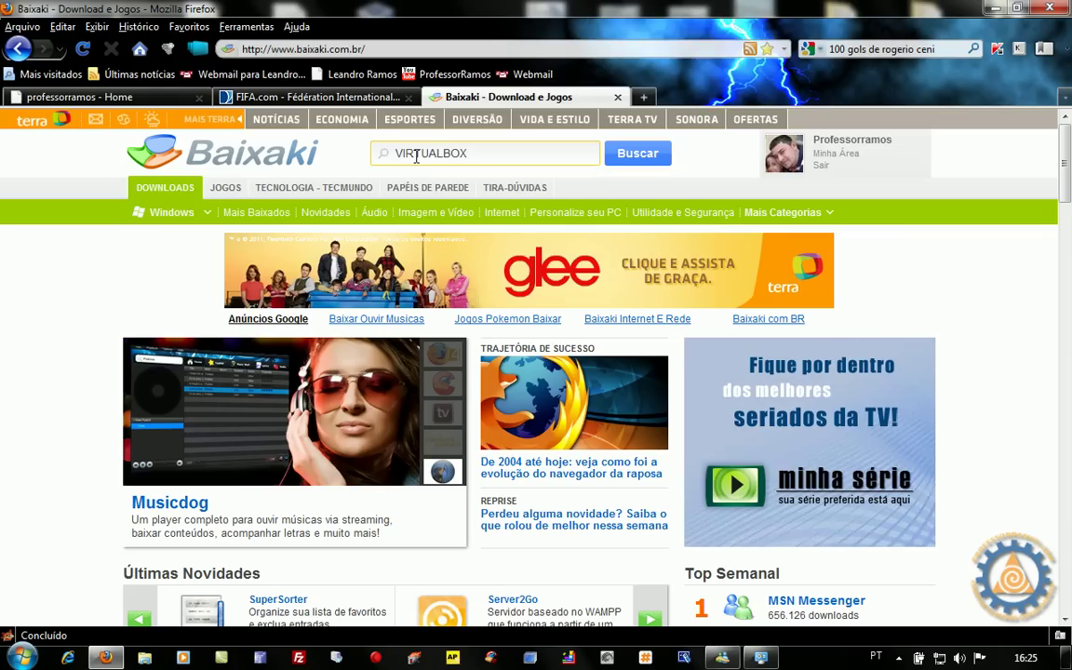
pyautogui.press('Return')
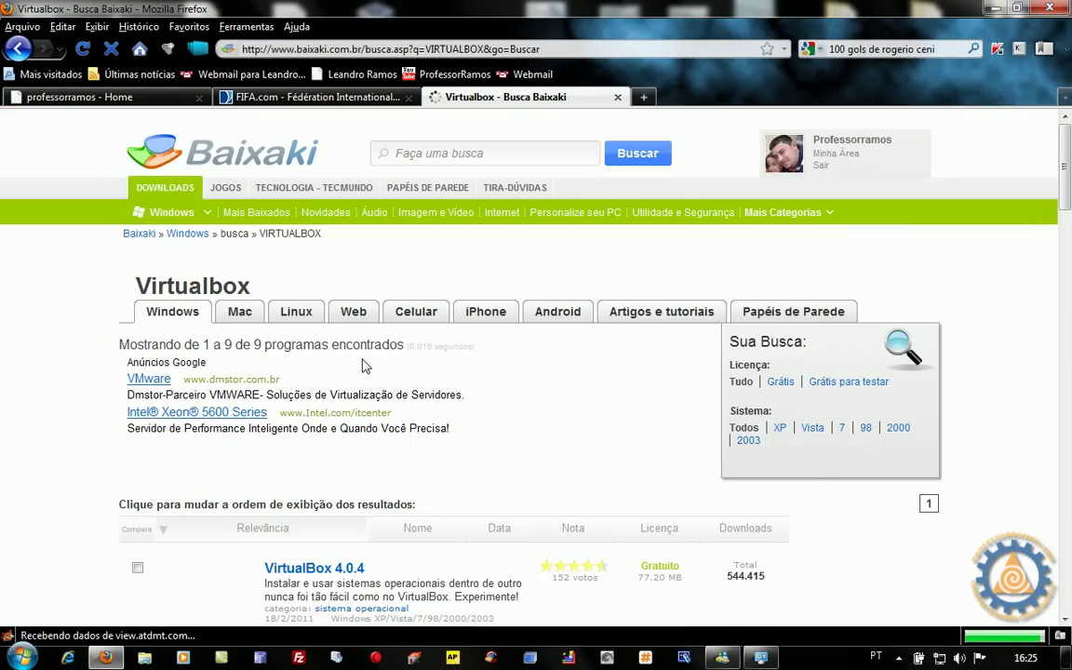
# Step: Open the VirtualBox 4.0.4 download page from the search results and find its download option
pyautogui.scroll(-2, 364, 366)
pyautogui.scroll(-6, 364, 365)
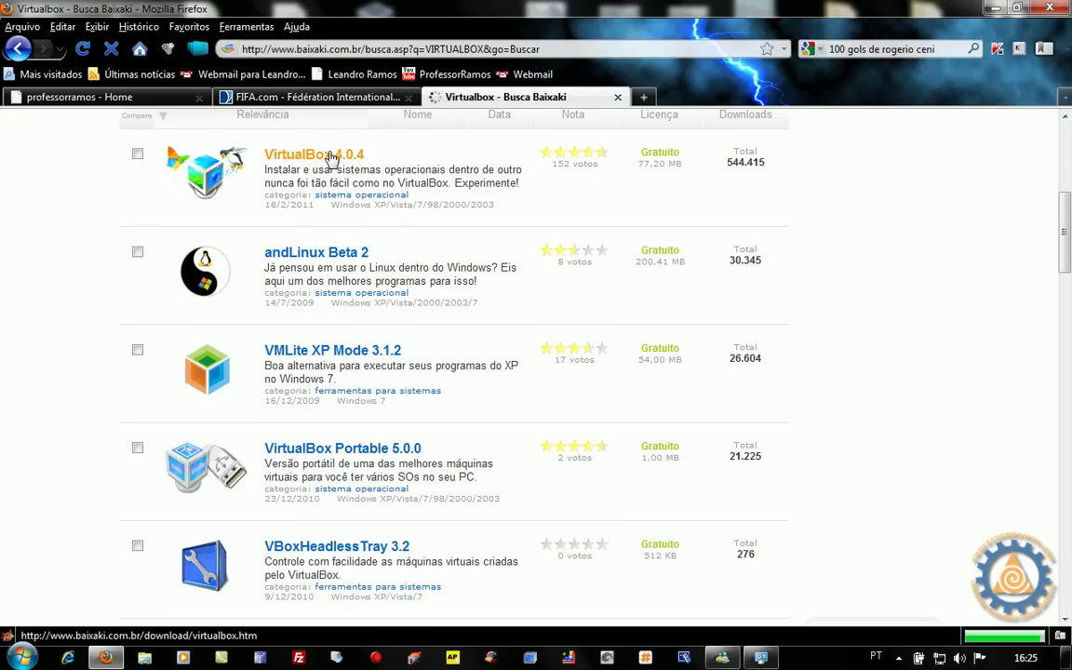
pyautogui.click(331, 156)
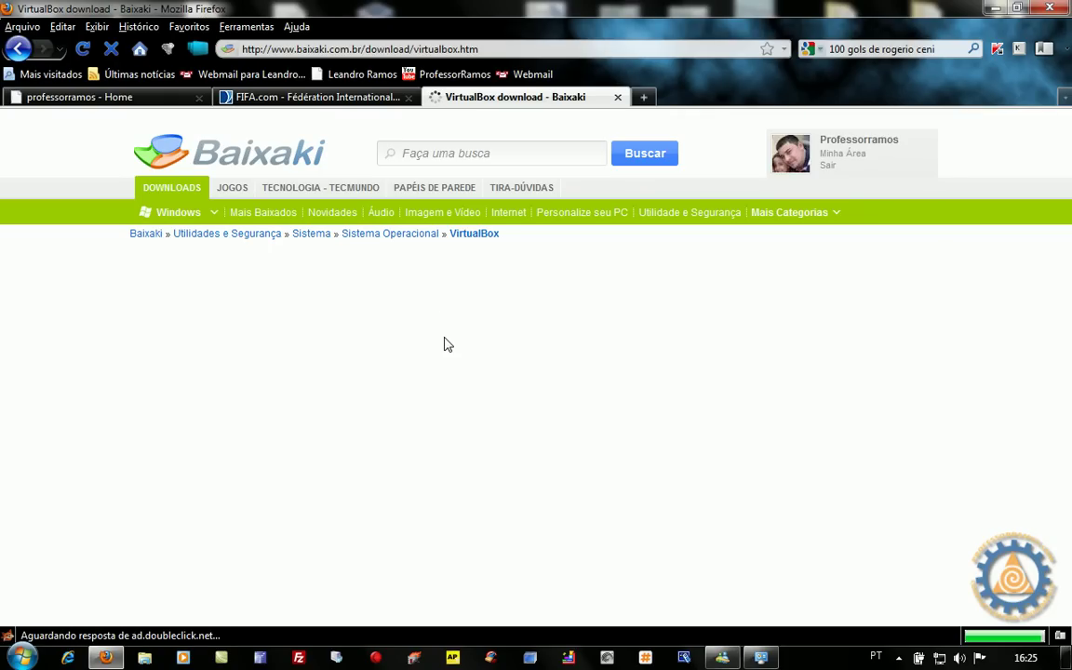
pyautogui.scroll(-2, 445, 343)
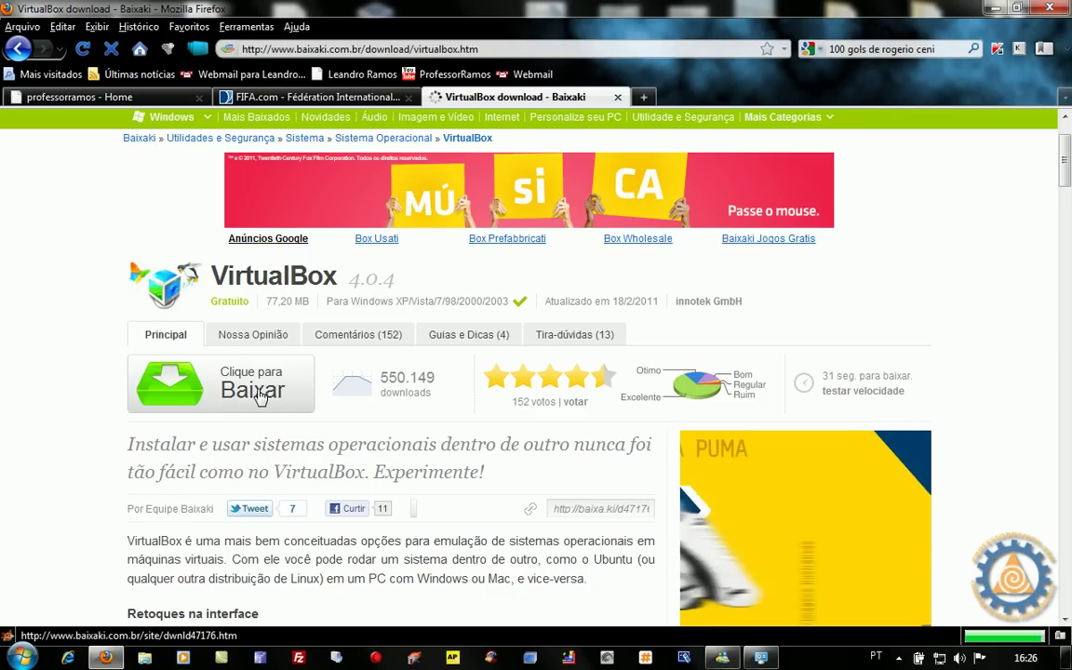
# Step: Minimize the browser and check the file properties of the VirtualBox-4.0.4-70112-Win installer on the desktop, leaving them unchanged
pyautogui.click(307, 97)
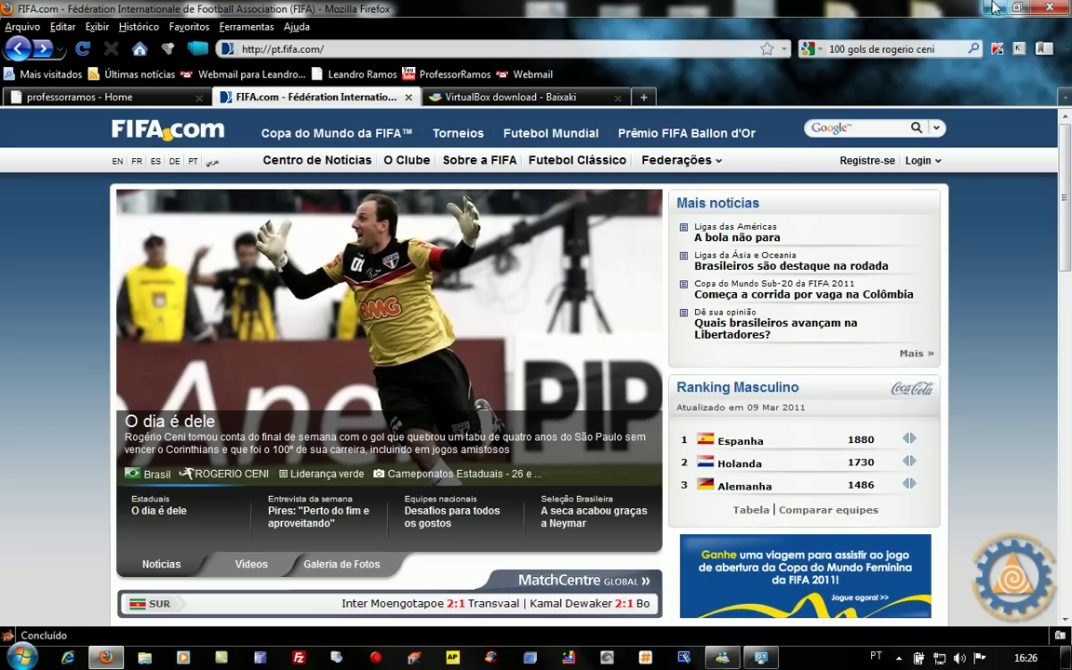
pyautogui.click(992, 8)
pyautogui.click(380, 37)
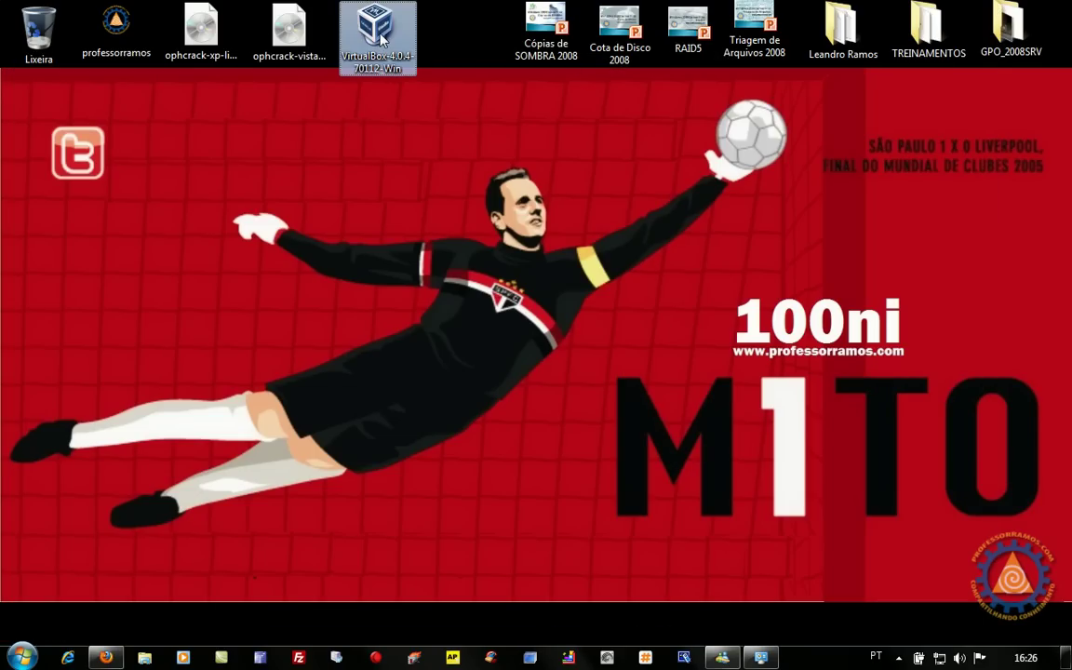
pyautogui.rightClick(380, 37)
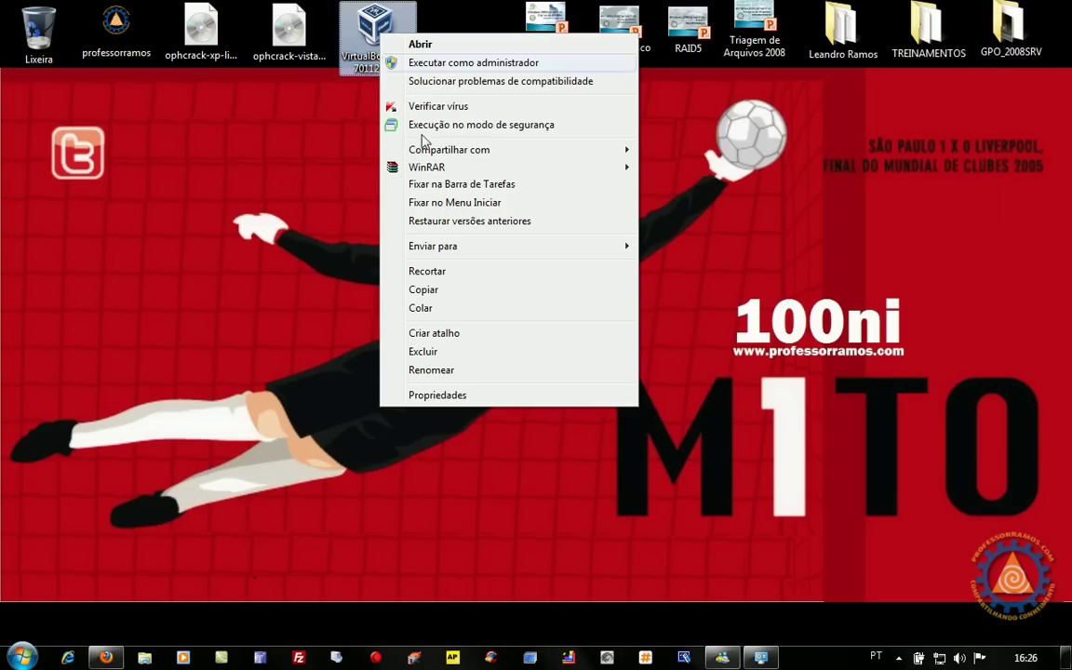
pyautogui.click(471, 392)
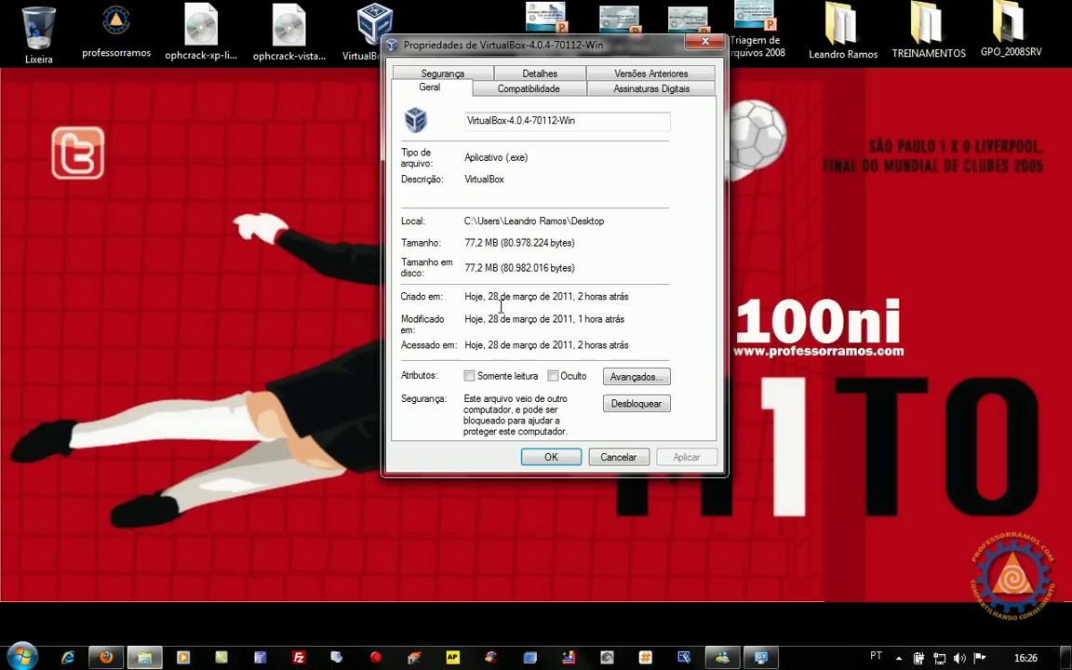
pyautogui.click(619, 457)
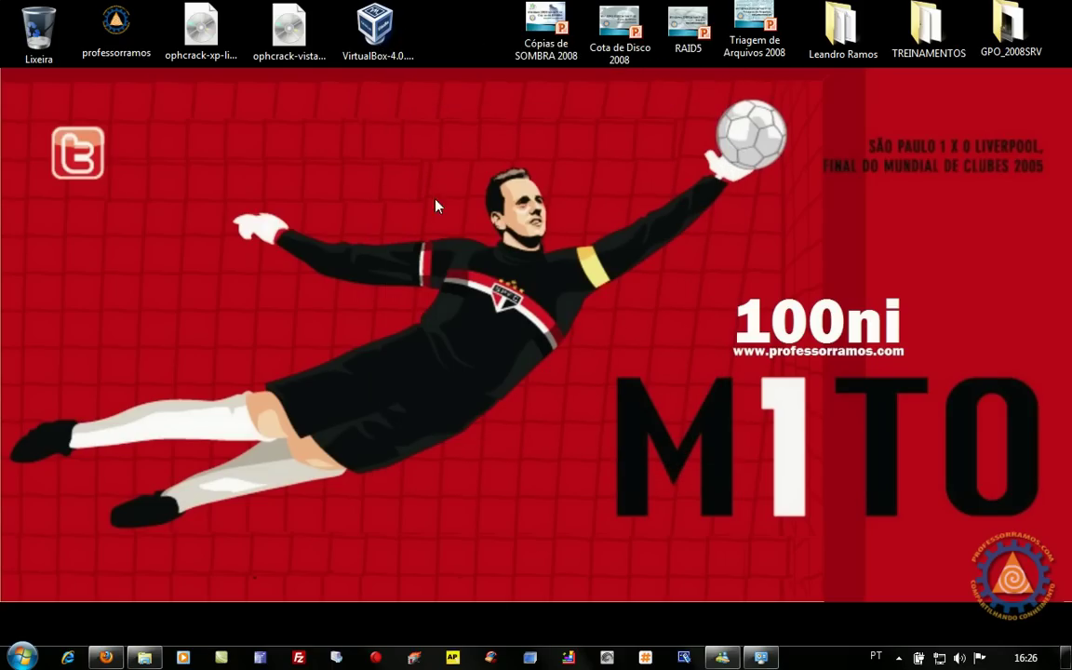
# Step: Run the VirtualBox-4.0.4-70112-Win installer from the desktop and allow it to execute
pyautogui.click(387, 40)
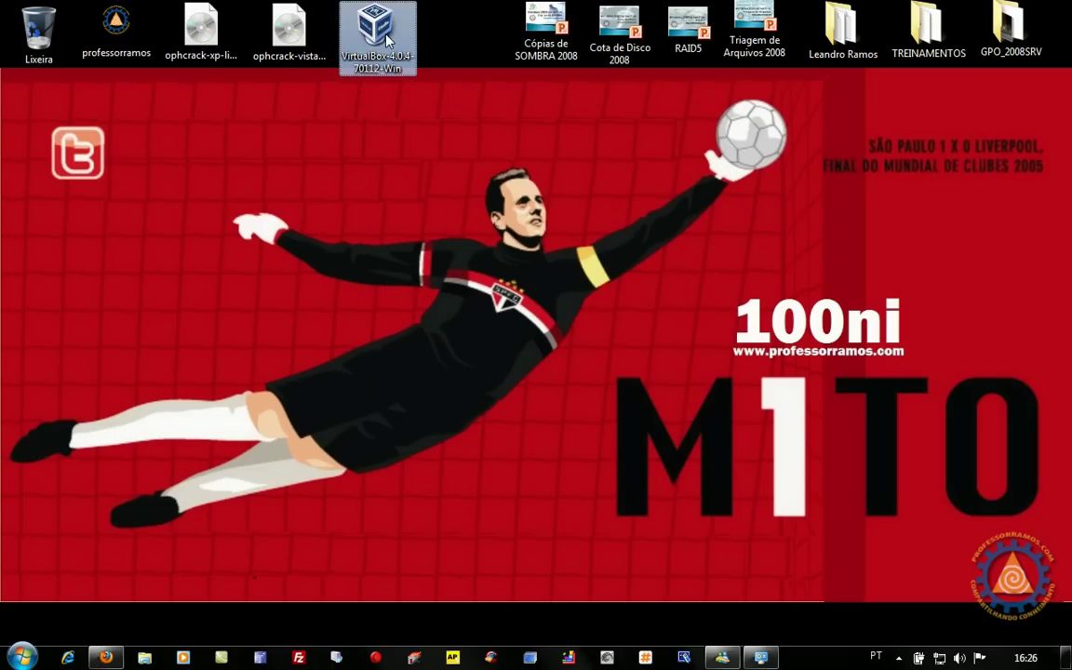
pyautogui.doubleClick(387, 40)
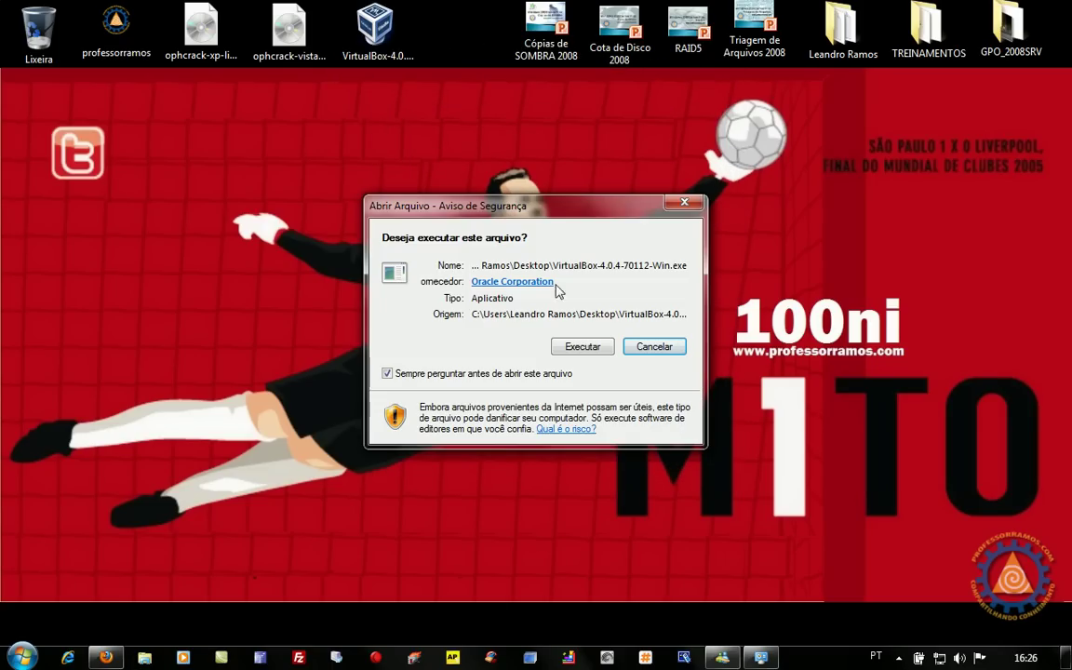
pyautogui.click(582, 346)
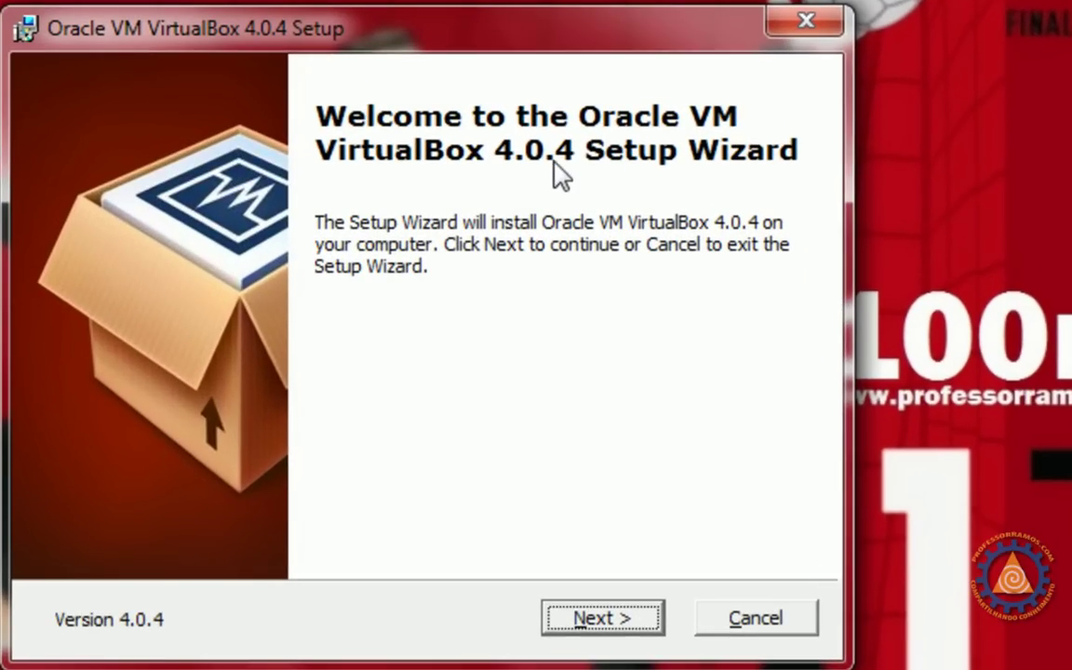
# Step: Install VirtualBox 4.0.4 with the default features, location and both shortcuts, accept the network interruption, and finish the setup
pyautogui.click(616, 624)
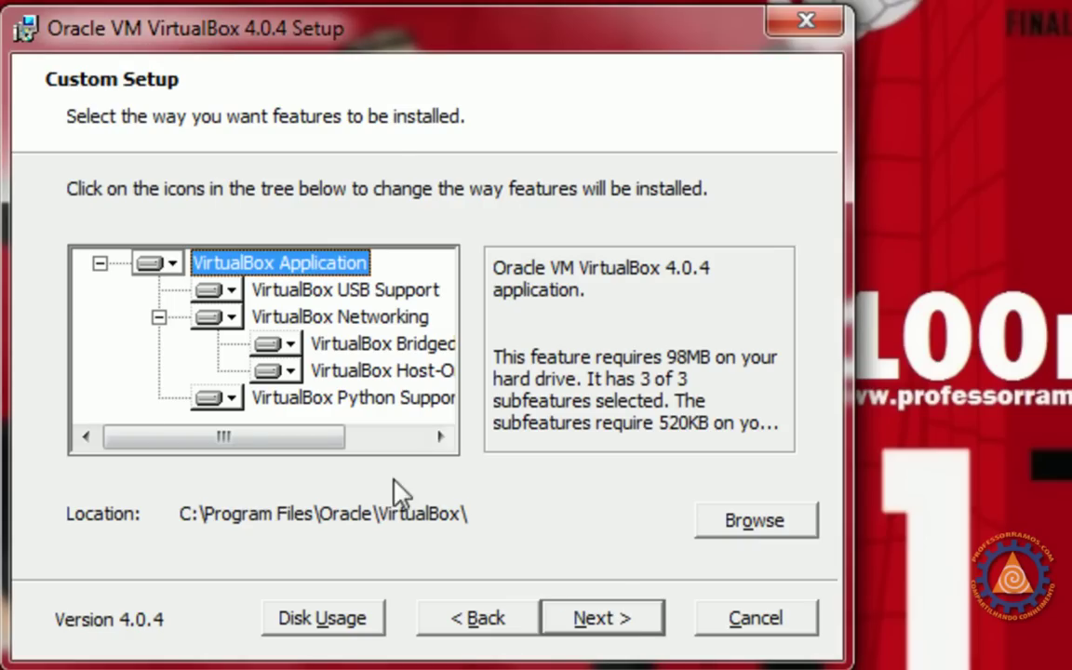
pyautogui.click(601, 624)
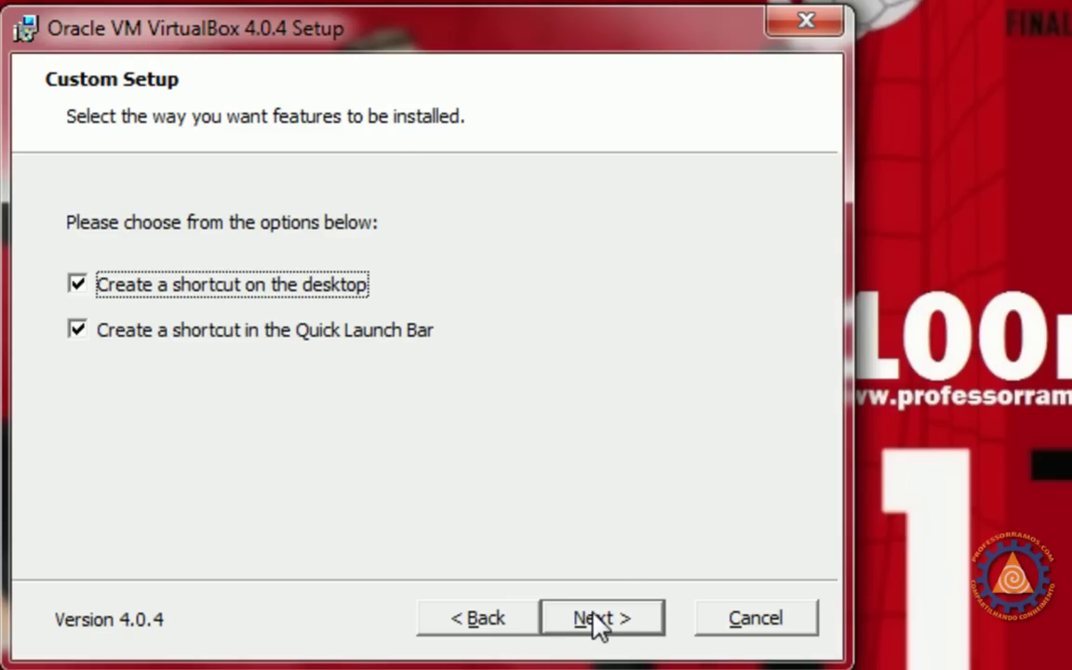
pyautogui.click(598, 622)
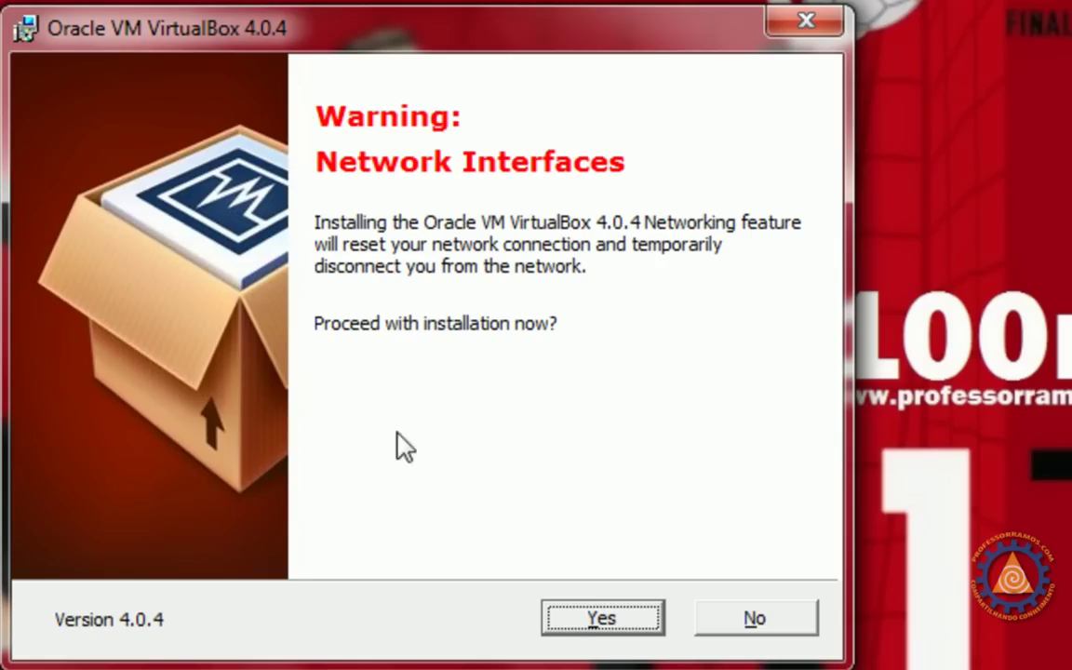
pyautogui.click(602, 619)
pyautogui.click(603, 619)
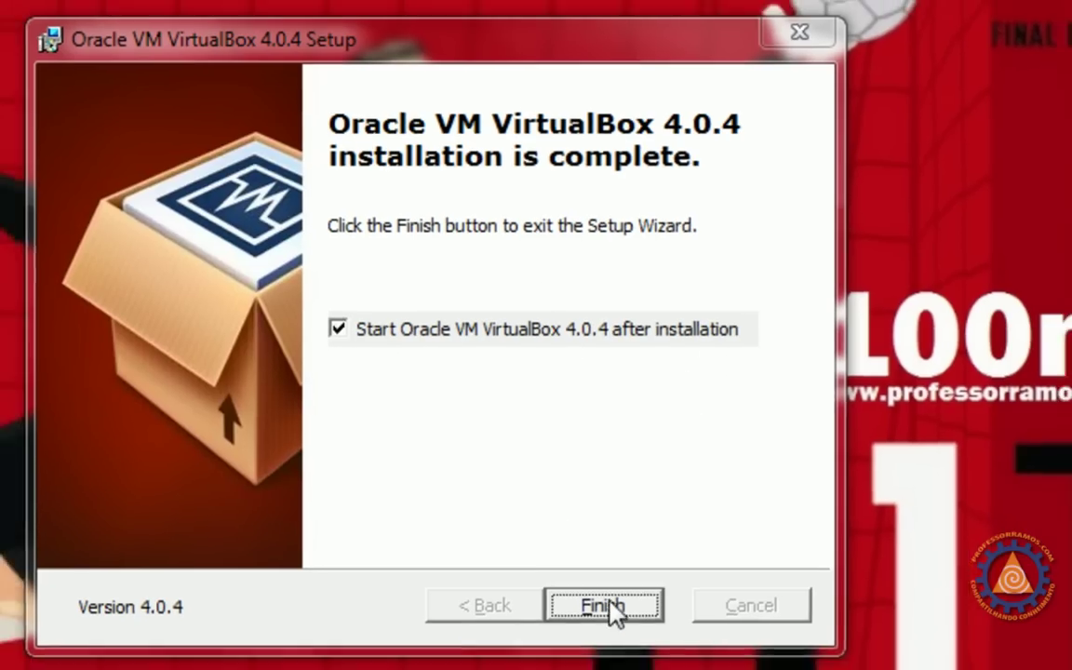
pyautogui.click(609, 608)
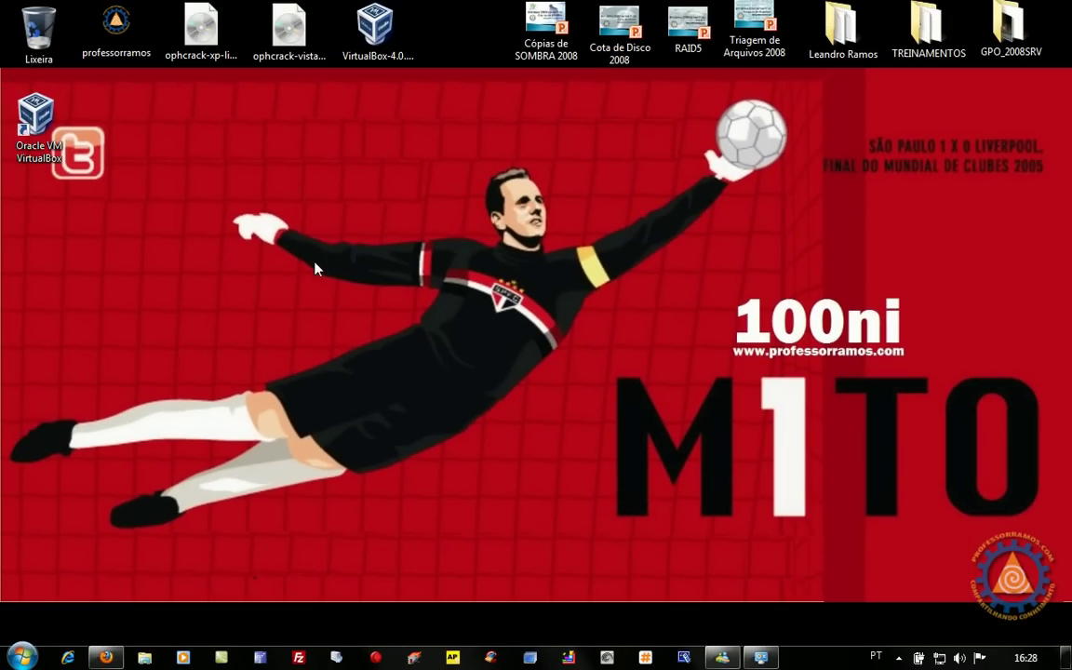
# Step: Move the Oracle VM VirtualBox shortcut beside the installer on the desktop and launch VirtualBox
pyautogui.moveTo(35, 113); pyautogui.dragTo(468, 47)
pyautogui.doubleClick(496, 60)
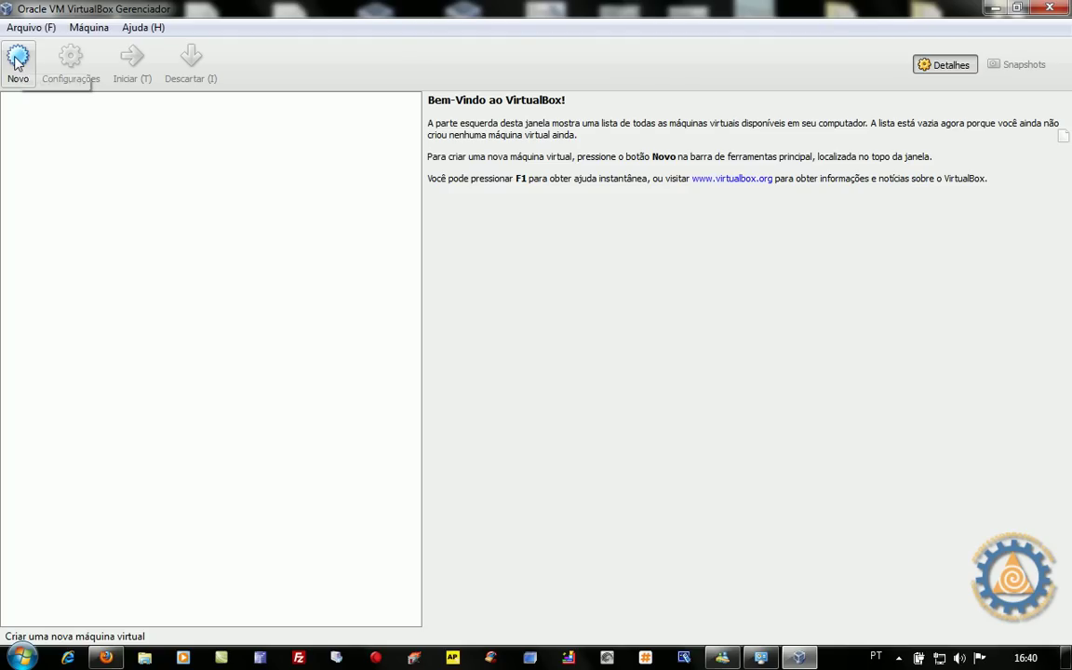
# Step: Start creating a new virtual machine and name it PROFESSORRAMOS
pyautogui.click(17, 59)
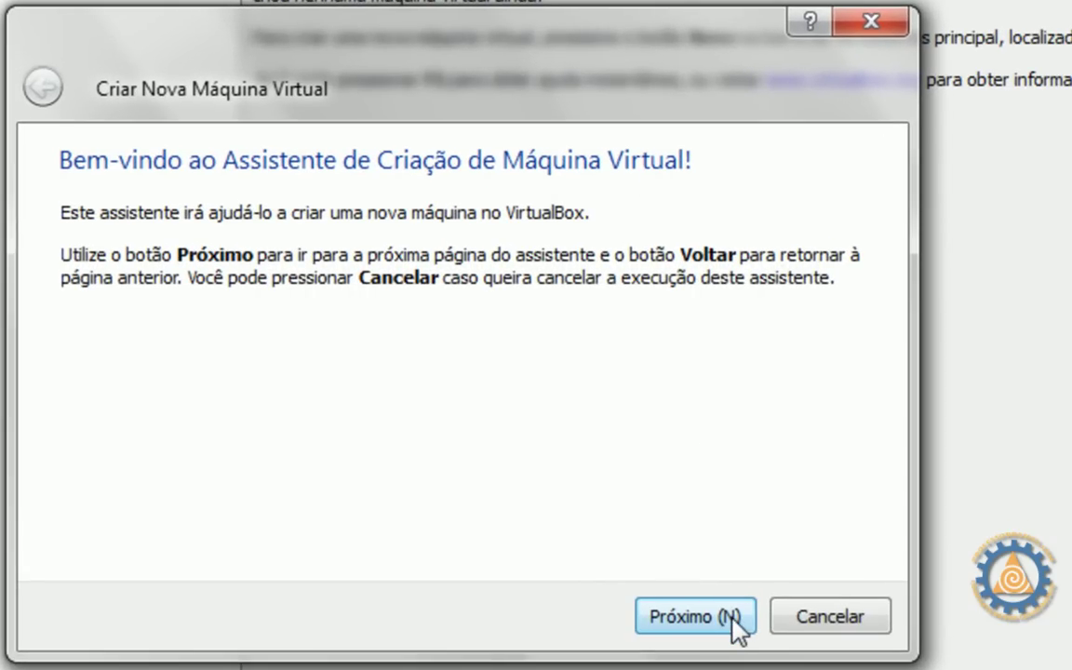
pyautogui.click(734, 616)
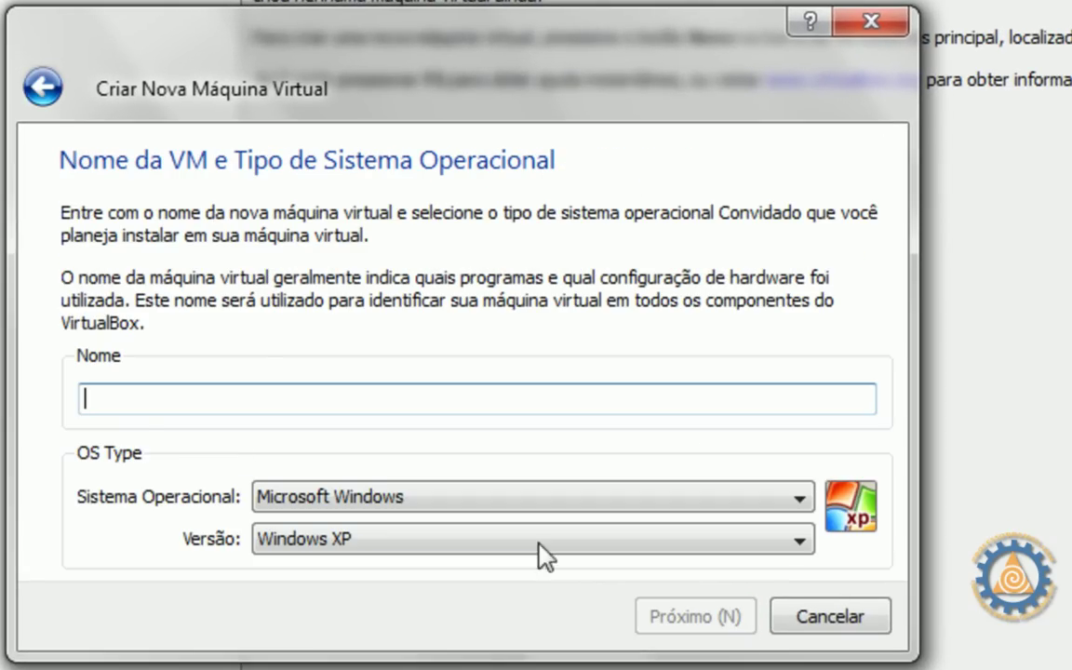
pyautogui.write('PROFESSORRAMOS')
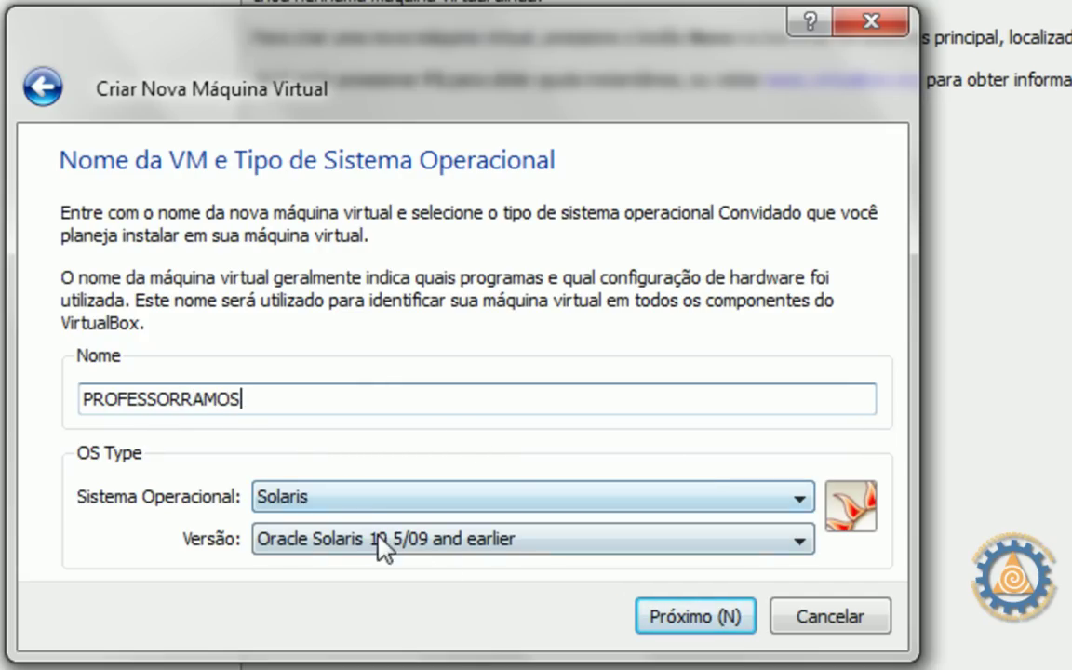
# Step: Set the virtual machine's operating system to Microsoft Windows and its version to Windows 7
pyautogui.click(796, 542)
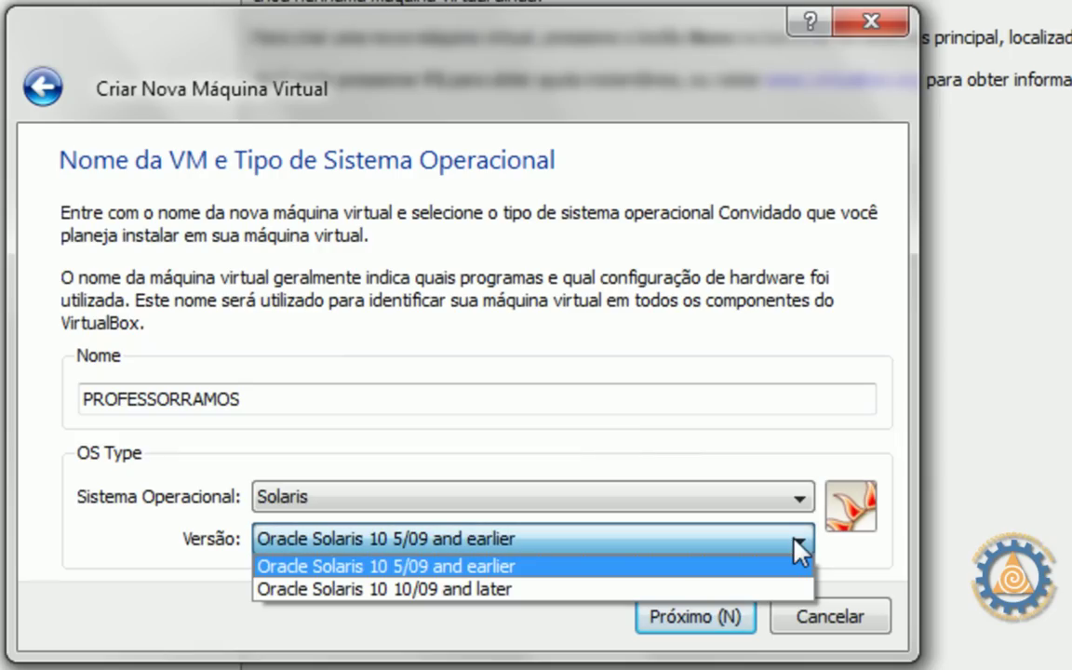
pyautogui.click(803, 543)
pyautogui.click(804, 501)
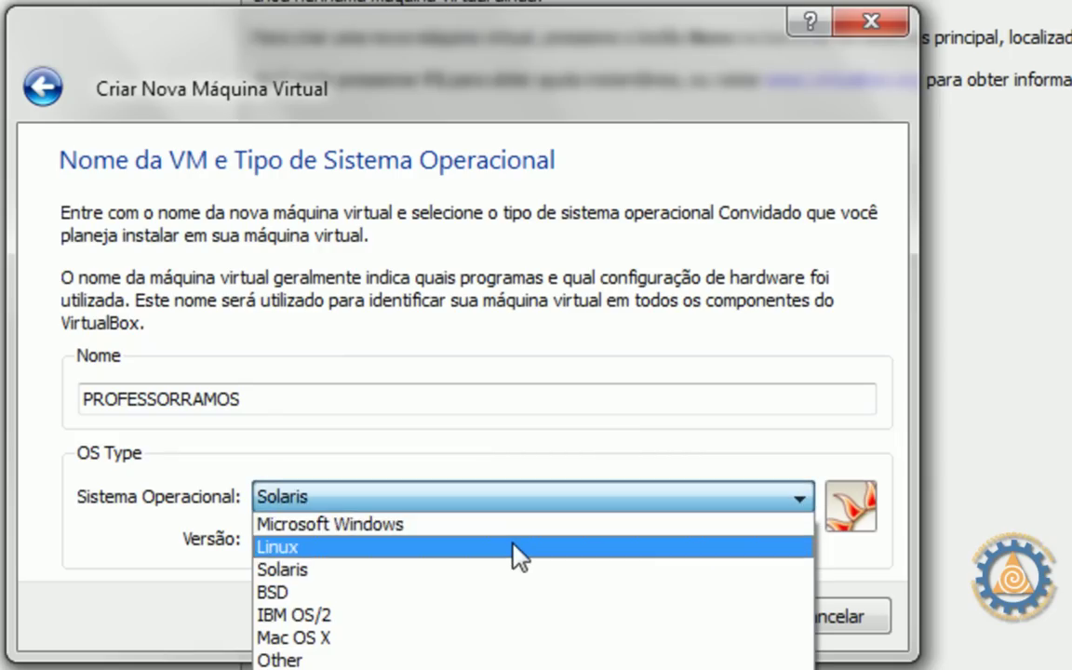
pyautogui.click(514, 526)
pyautogui.click(800, 541)
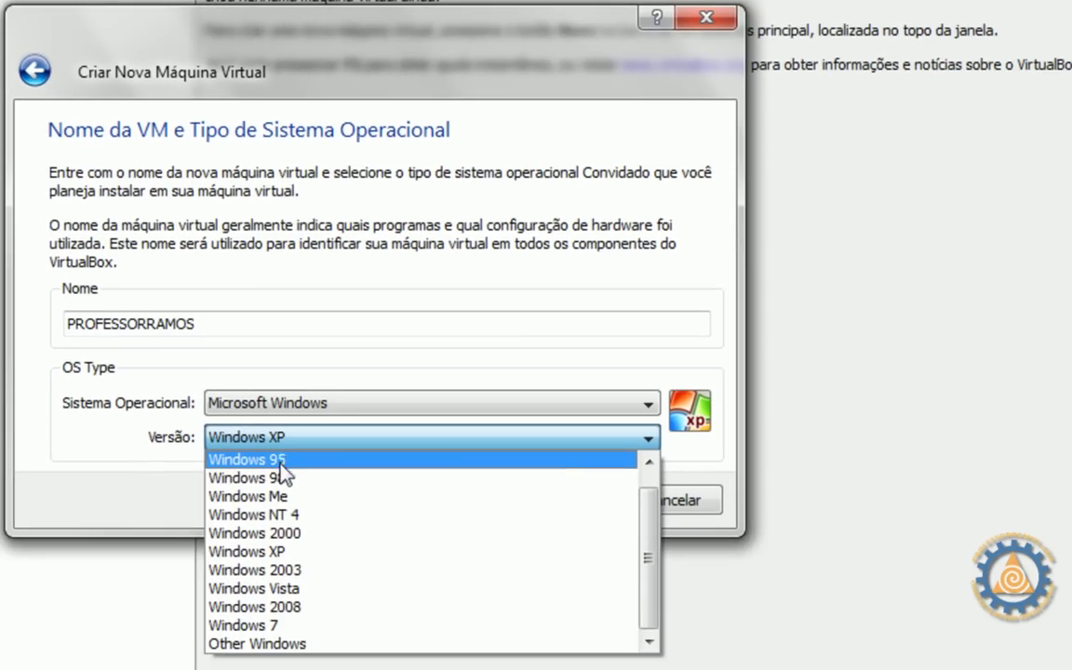
pyautogui.click(264, 630)
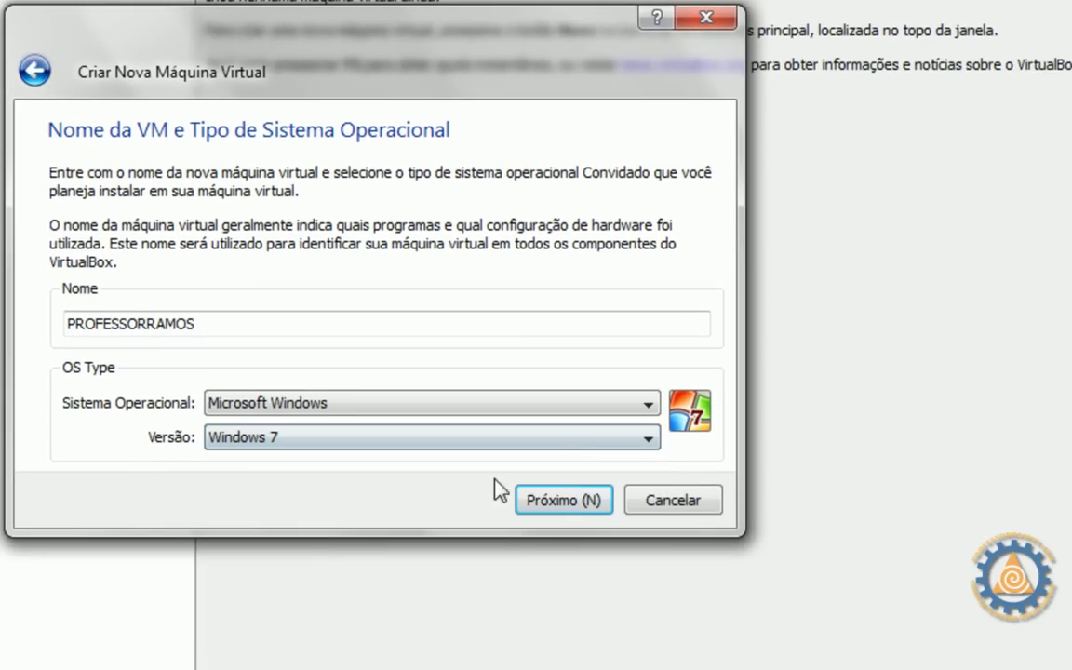
# Step: Switch the virtual machine's operating system to Linux and look through the available distributions
pyautogui.click(648, 406)
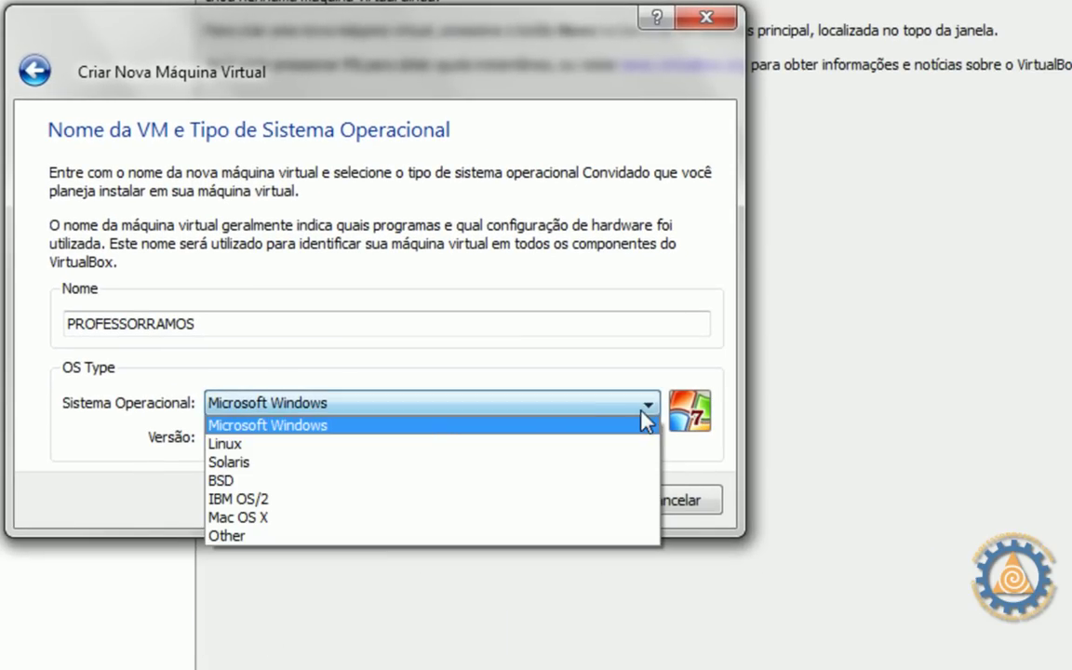
pyautogui.click(371, 447)
pyautogui.click(643, 443)
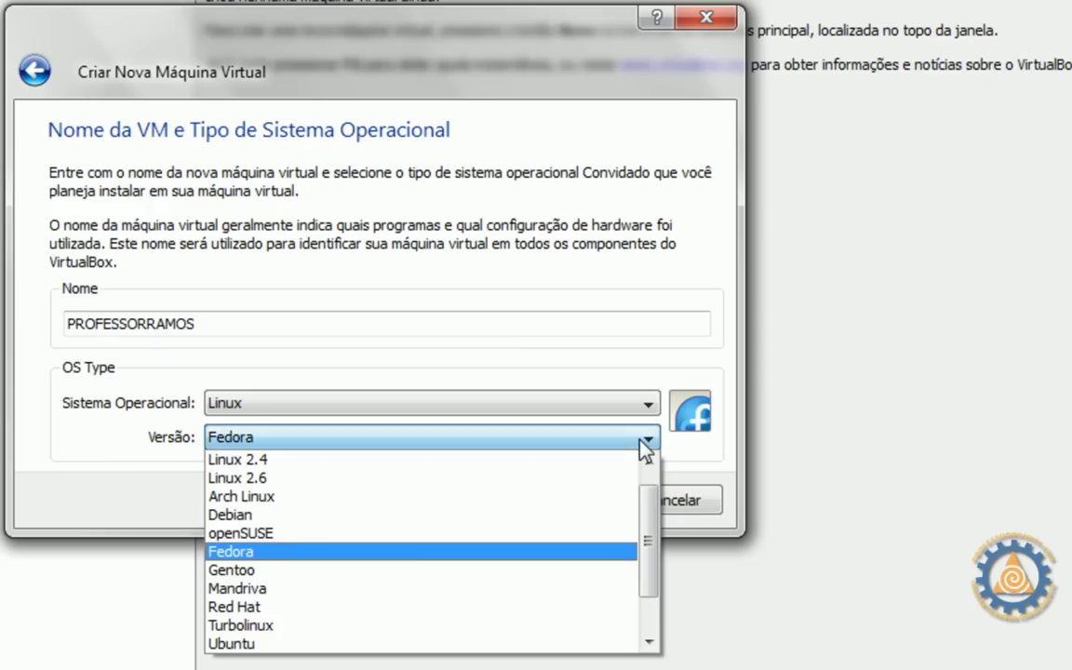
pyautogui.moveTo(646, 498); pyautogui.dragTo(652, 491)
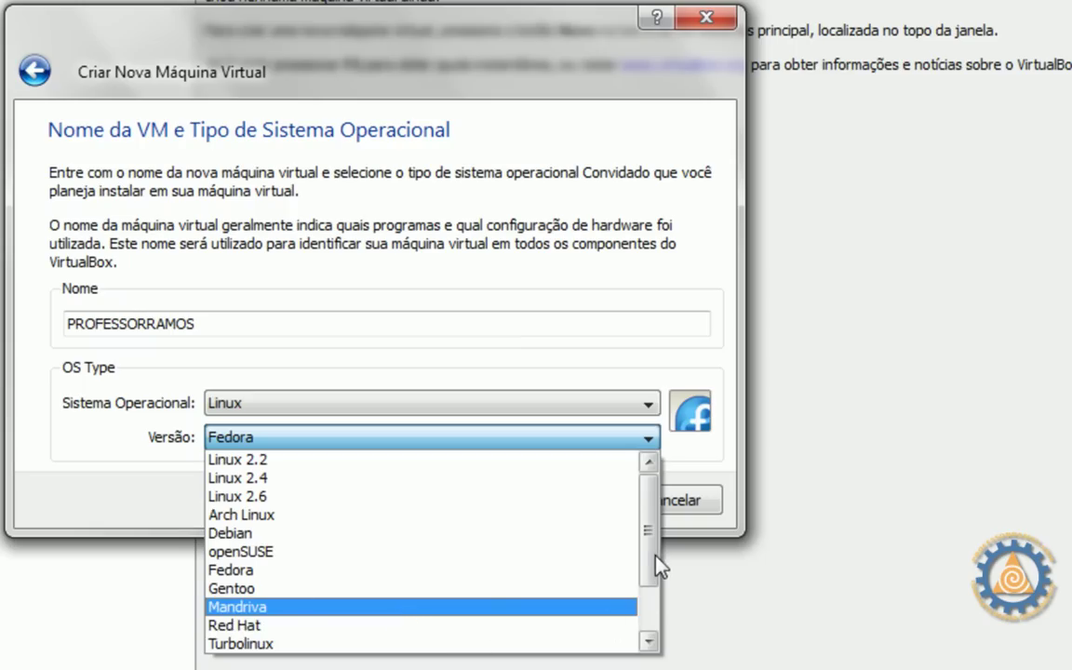
pyautogui.scroll(-2, 654, 629)
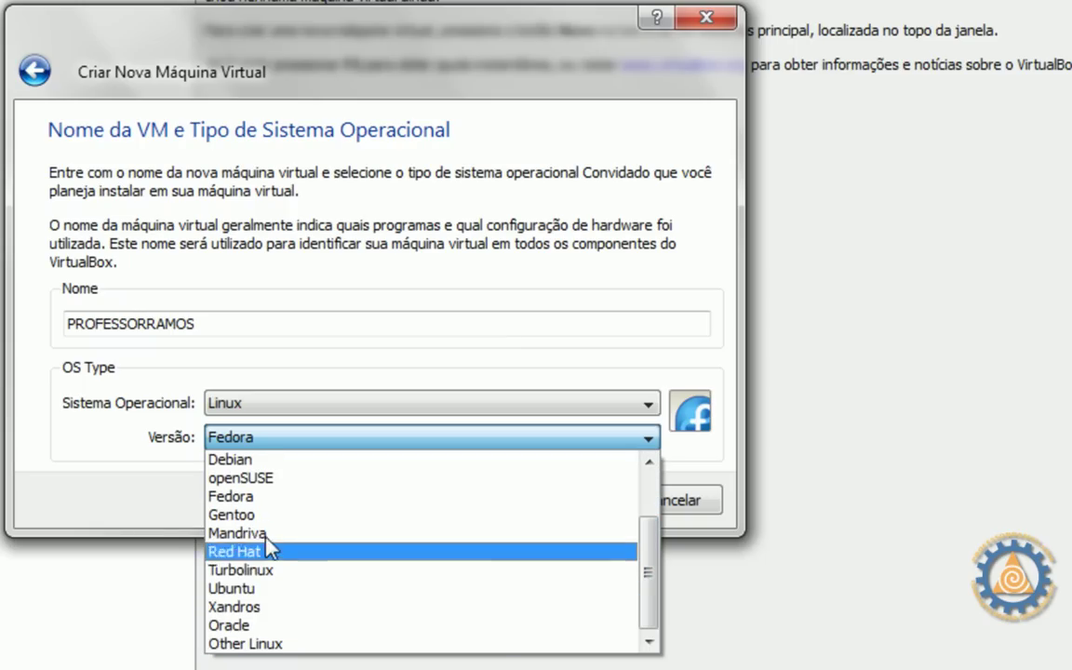
pyautogui.click(305, 423)
# Step: Switch the virtual machine's operating system to BSD and look through its available versions
pyautogui.click(301, 415)
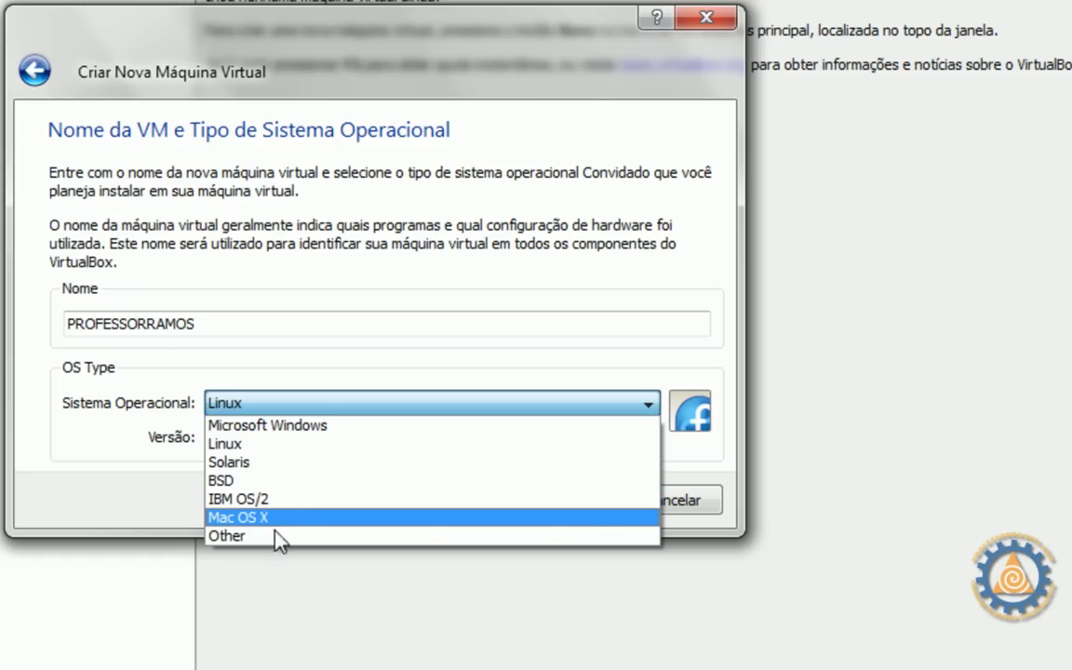
pyautogui.click(245, 480)
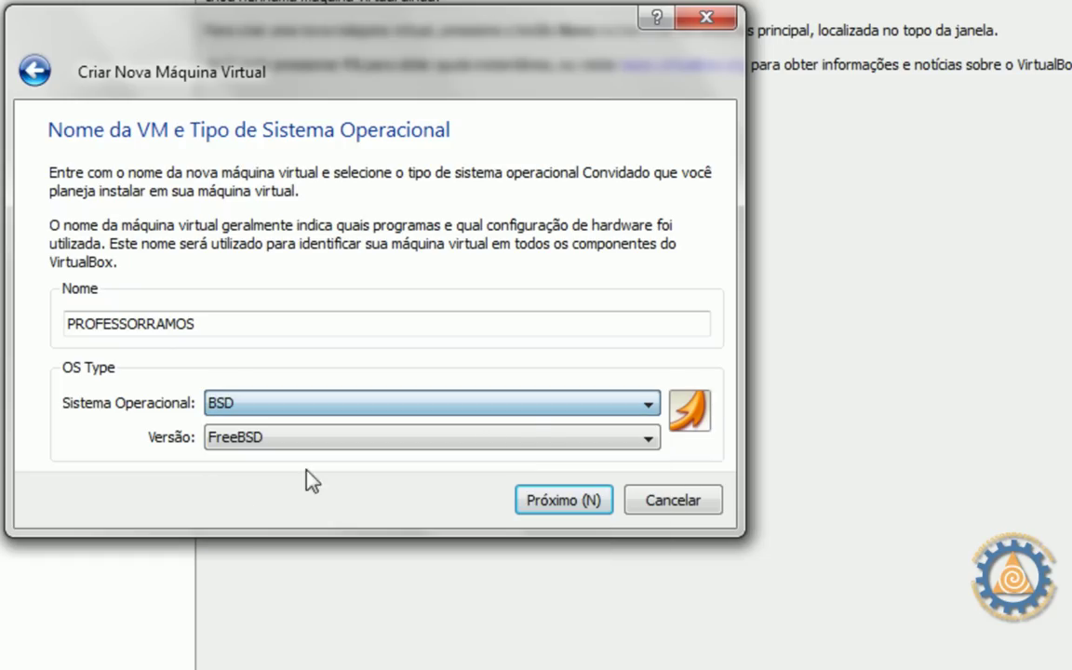
pyautogui.click(574, 442)
pyautogui.click(570, 433)
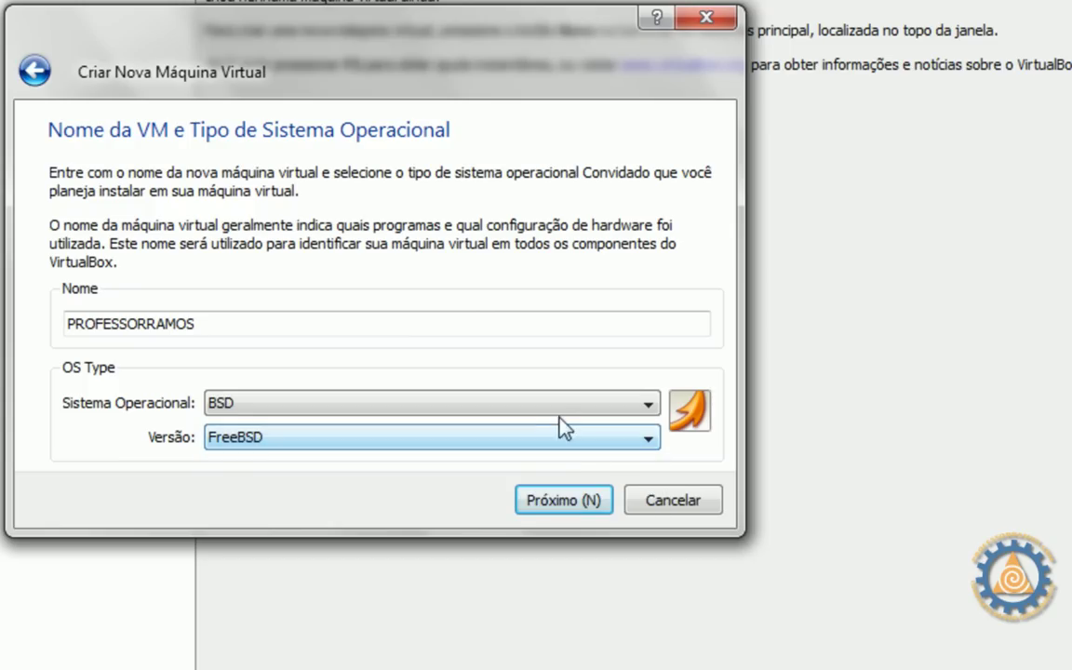
# Step: Set the virtual machine's operating system to Microsoft Windows with version Windows XP, and continue to the memory settings
pyautogui.click(565, 407)
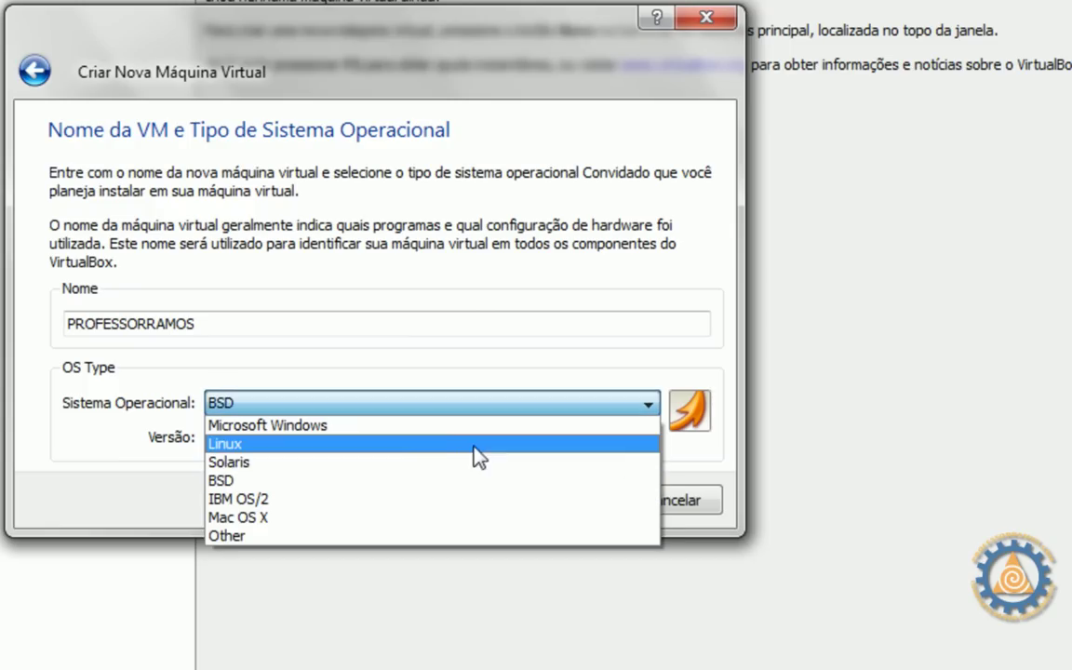
pyautogui.click(367, 424)
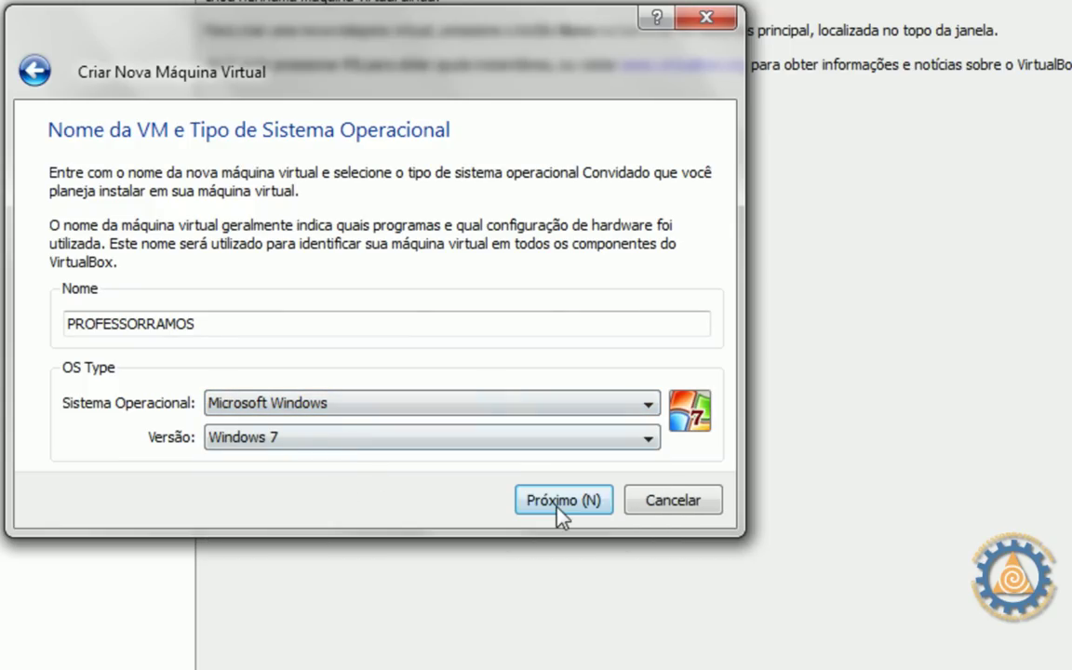
pyautogui.click(510, 439)
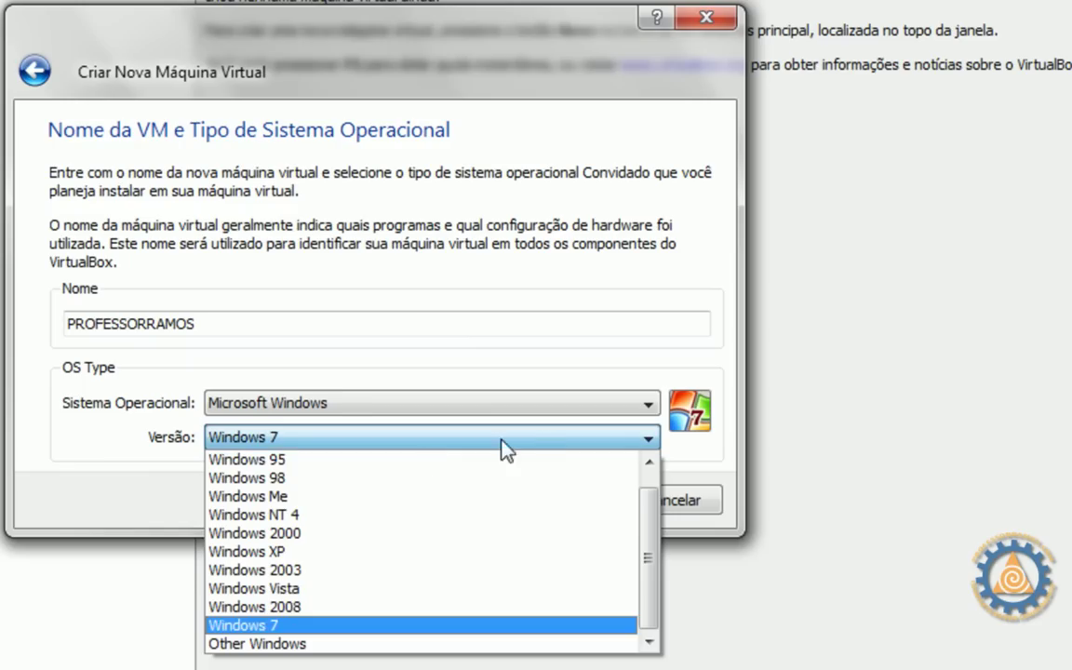
pyautogui.click(333, 554)
pyautogui.click(586, 502)
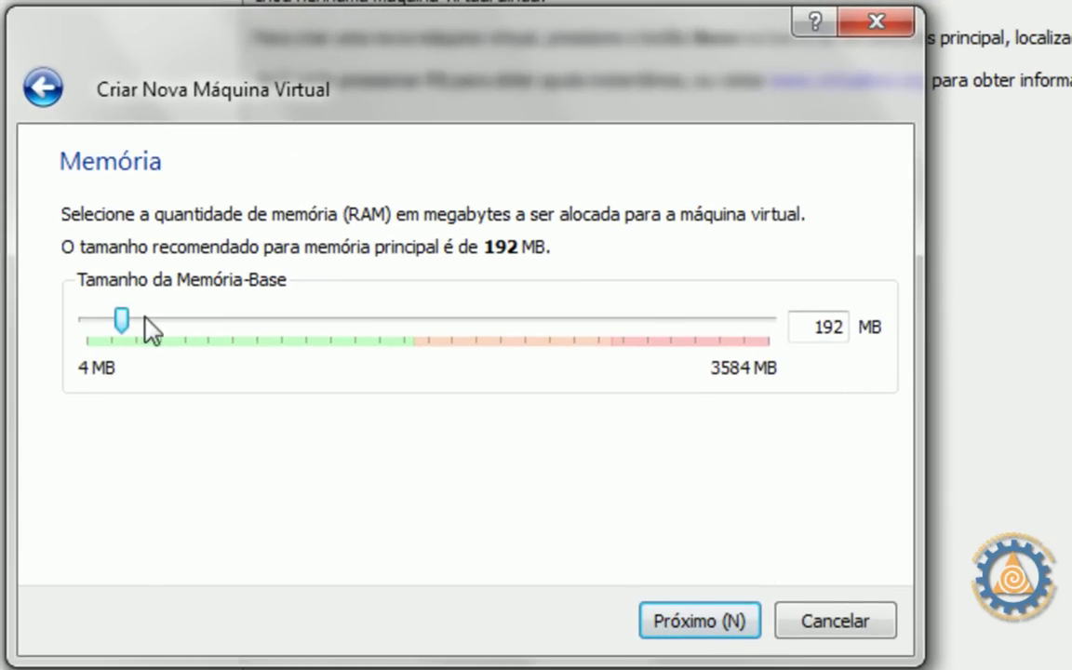
# Step: Allocate 512 MB of base memory to the virtual machine and continue to the virtual hard disk settings
pyautogui.moveTo(125, 323); pyautogui.dragTo(291, 341)
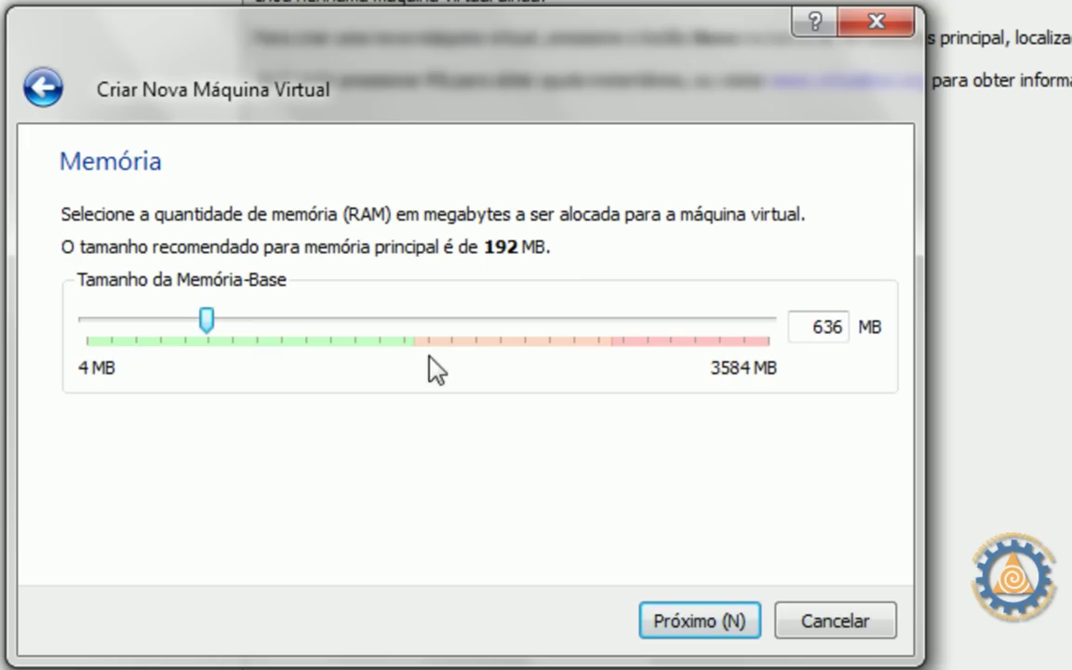
pyautogui.moveTo(800, 328); pyautogui.dragTo(876, 326)
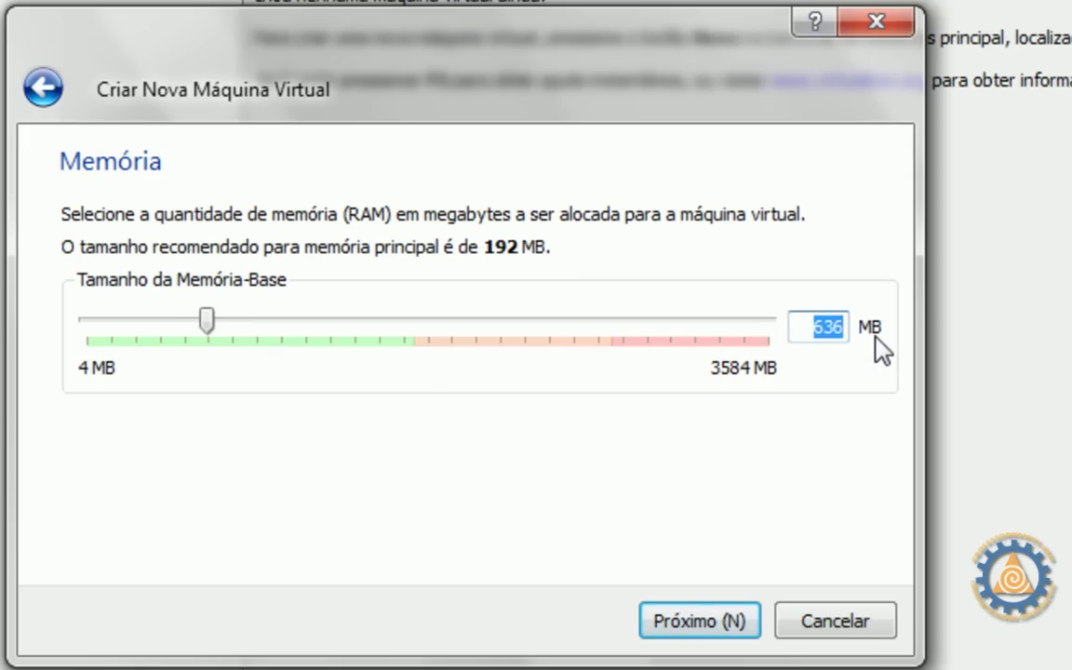
pyautogui.write('512')
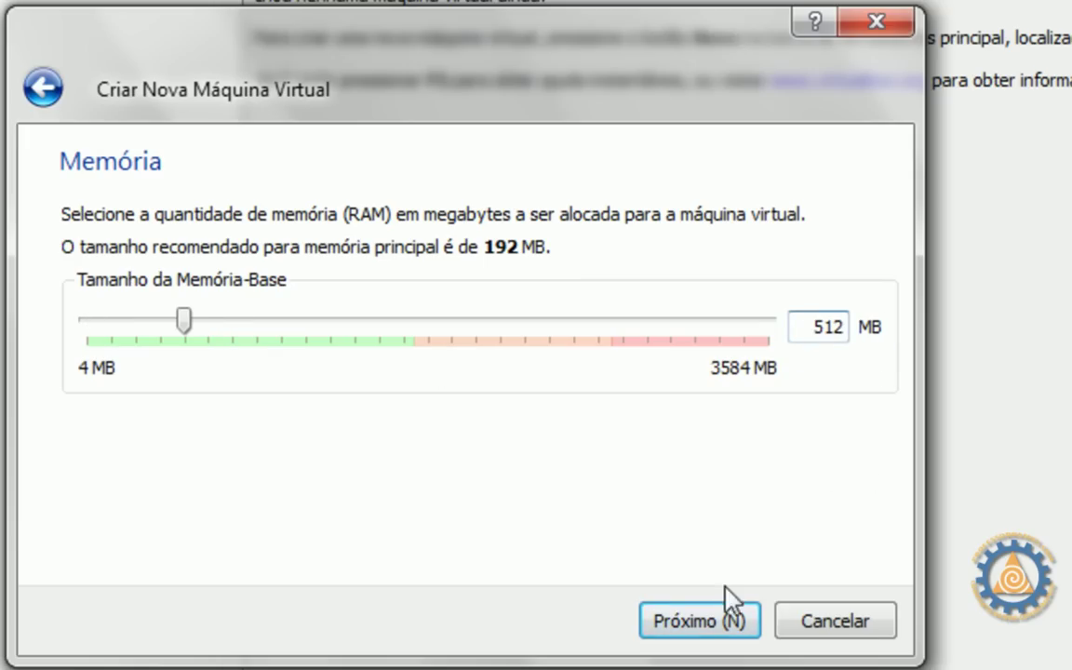
pyautogui.click(704, 629)
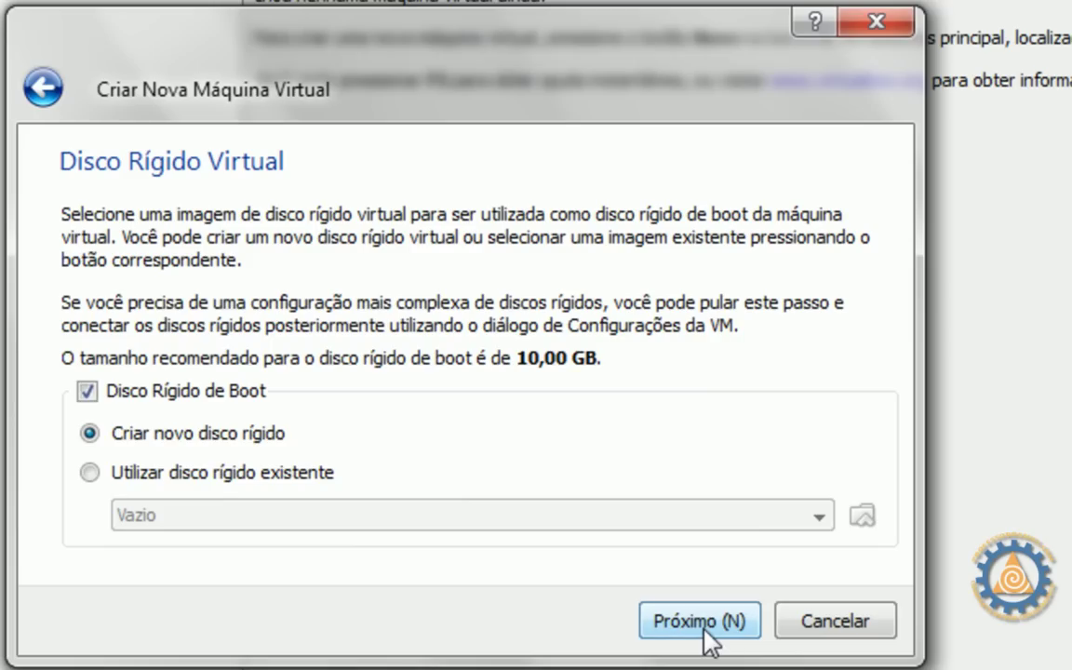
# Step: Choose to create a new boot hard disk and give it dynamically expanding storage
pyautogui.click(130, 473)
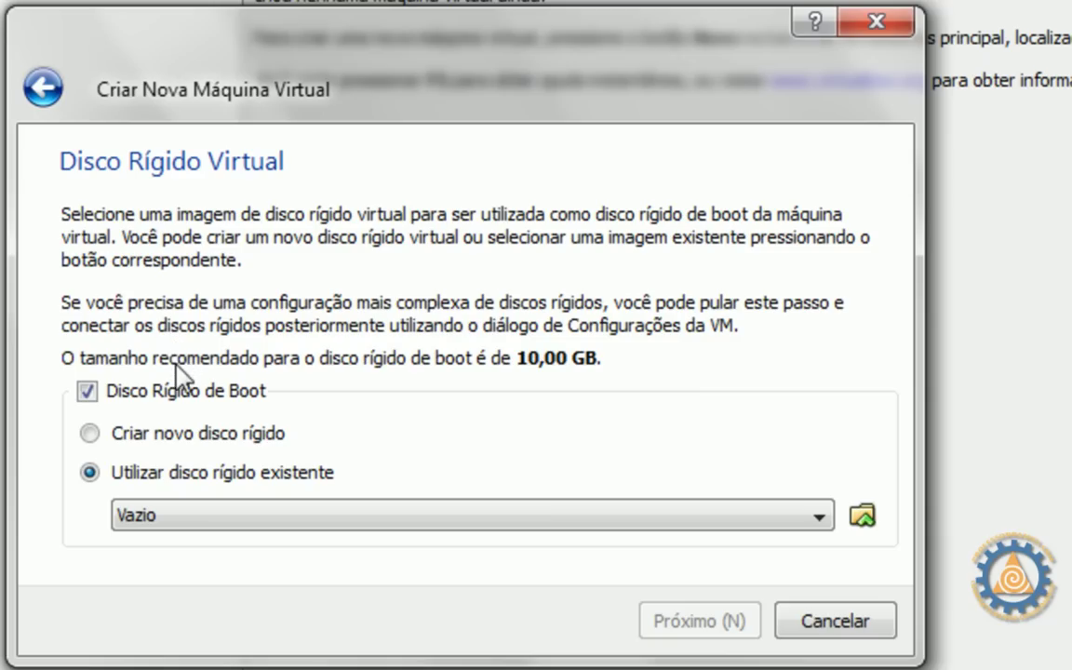
pyautogui.click(128, 439)
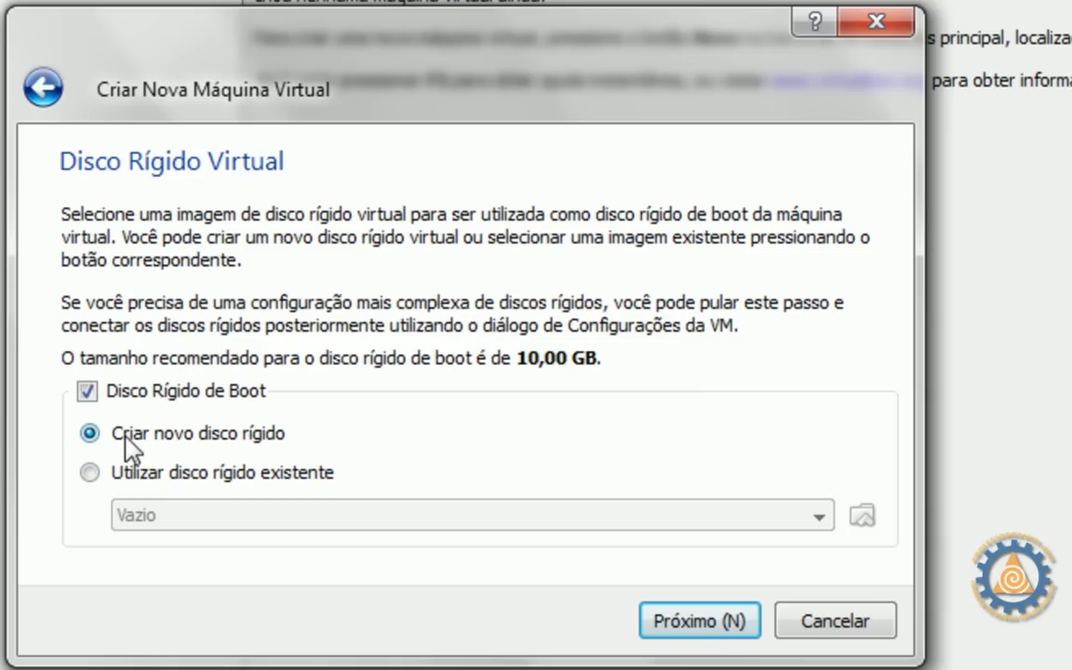
pyautogui.click(717, 623)
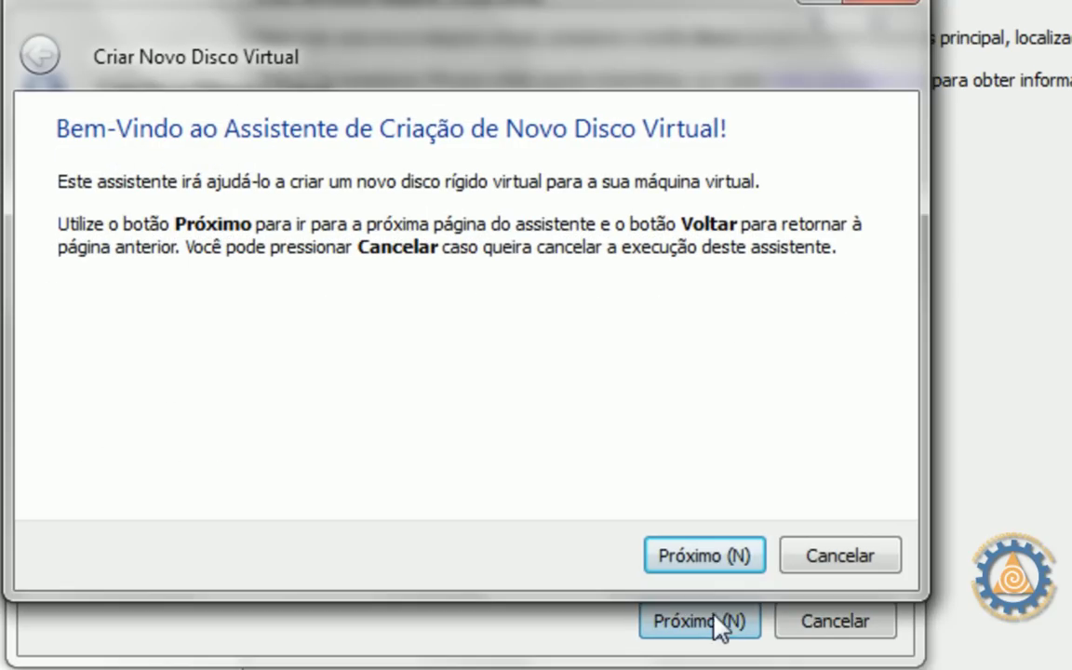
pyautogui.click(701, 563)
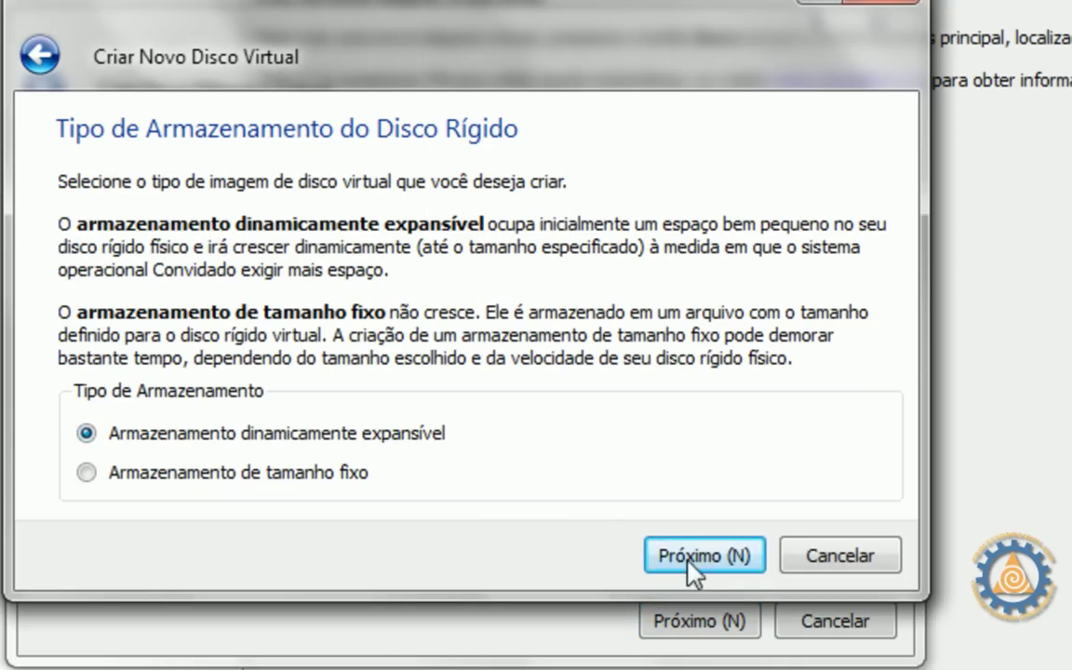
pyautogui.click(724, 559)
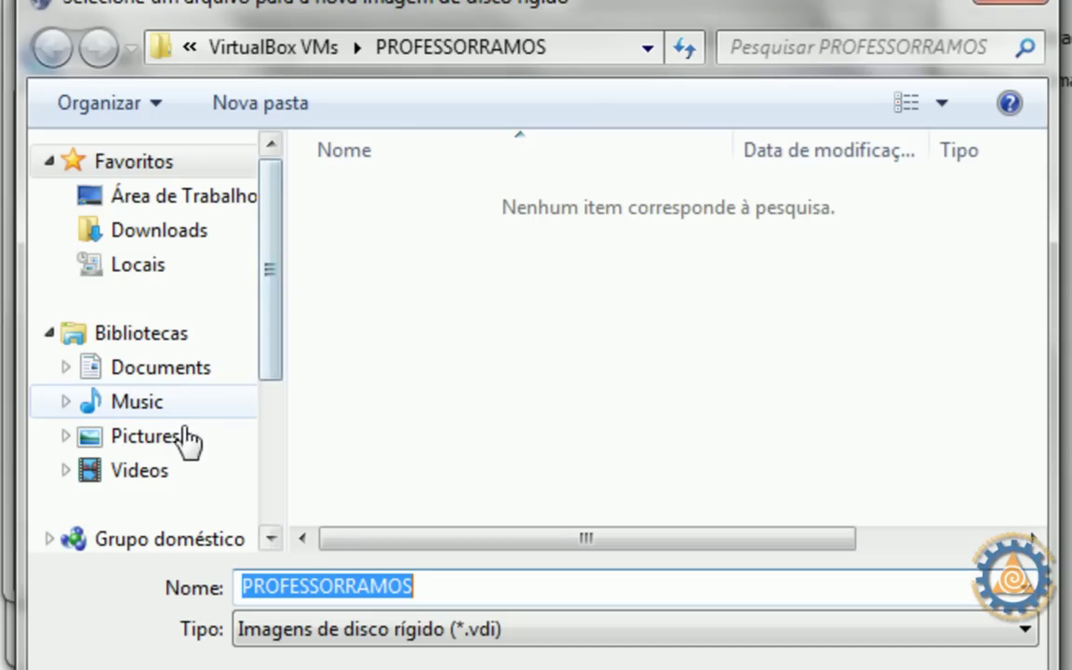
# Step: Store the new hard disk image on the desktop under the name PROFESSORRAMOS_hd
pyautogui.click(183, 212)
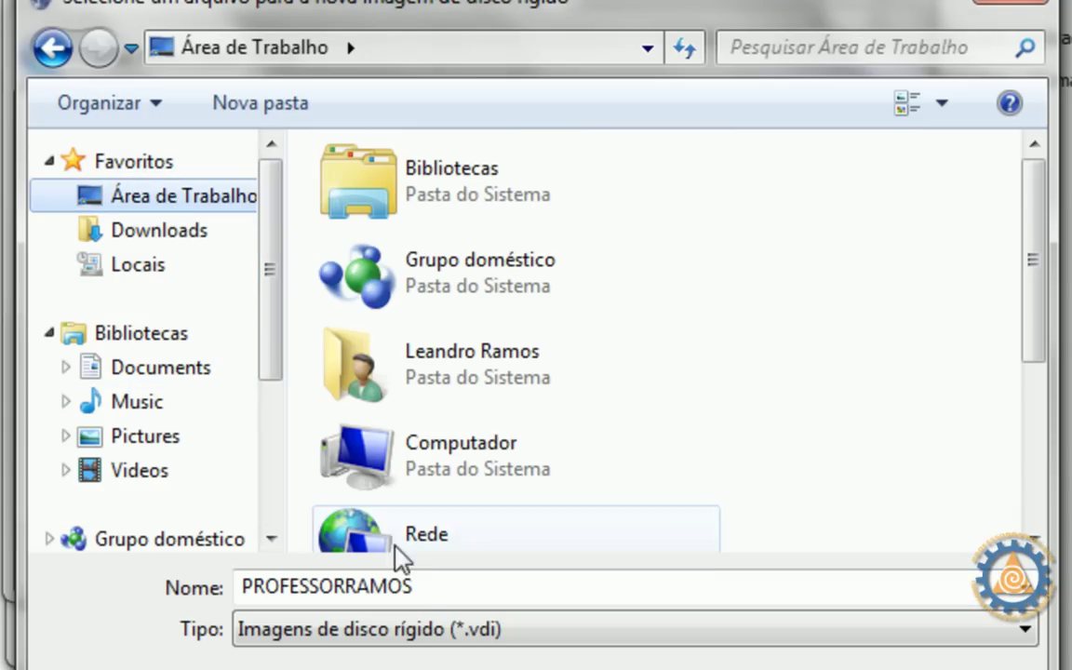
pyautogui.doubleClick(432, 584)
pyautogui.click(427, 584)
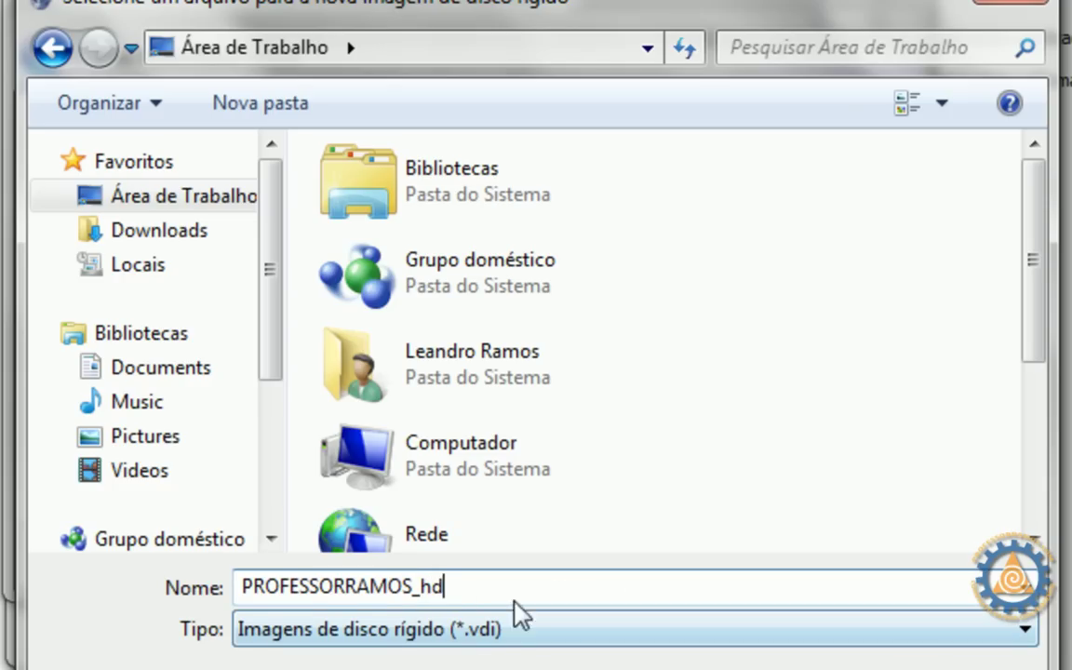
pyautogui.press('Return')
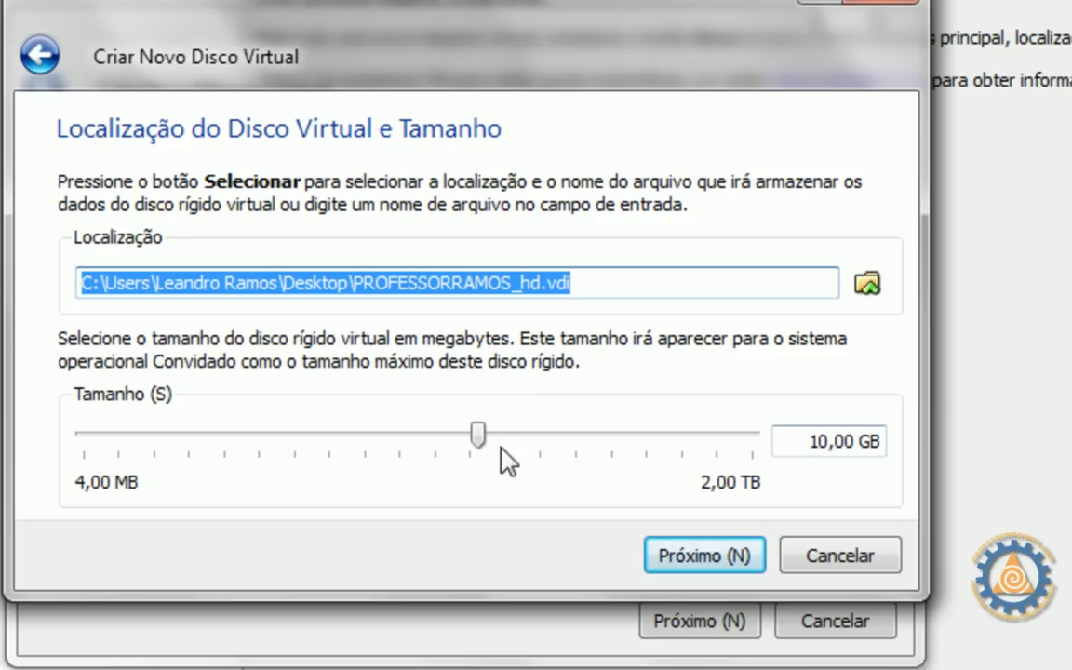
# Step: Set the virtual disk's size to 5.44 GB and finish creating the disk and the virtual machine
pyautogui.moveTo(484, 441); pyautogui.dragTo(449, 436)
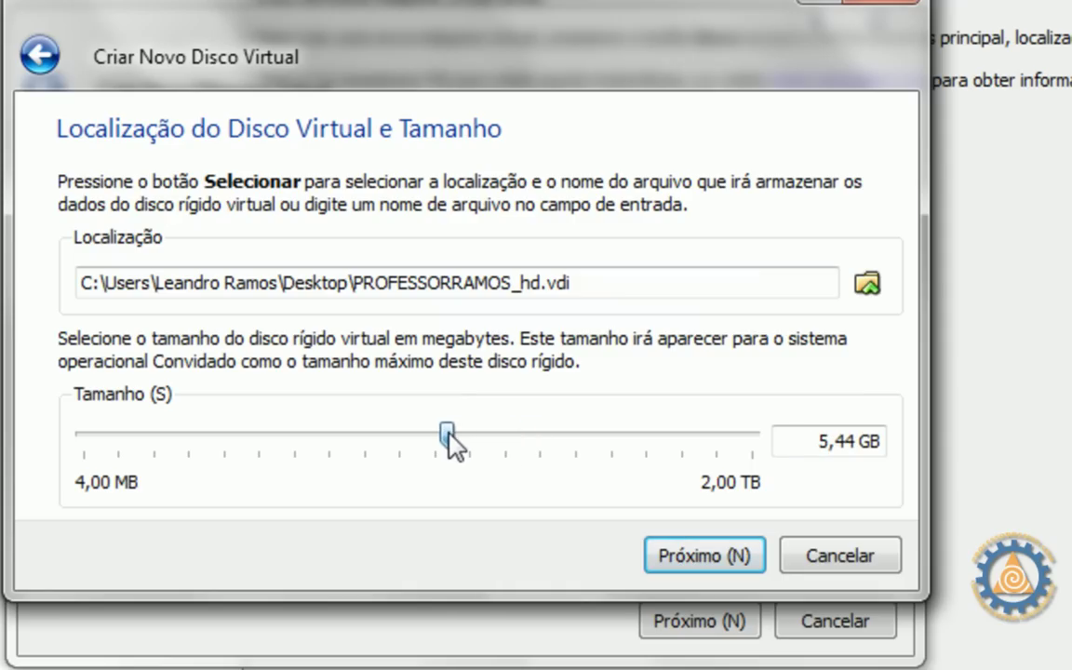
pyautogui.click(733, 558)
pyautogui.click(724, 558)
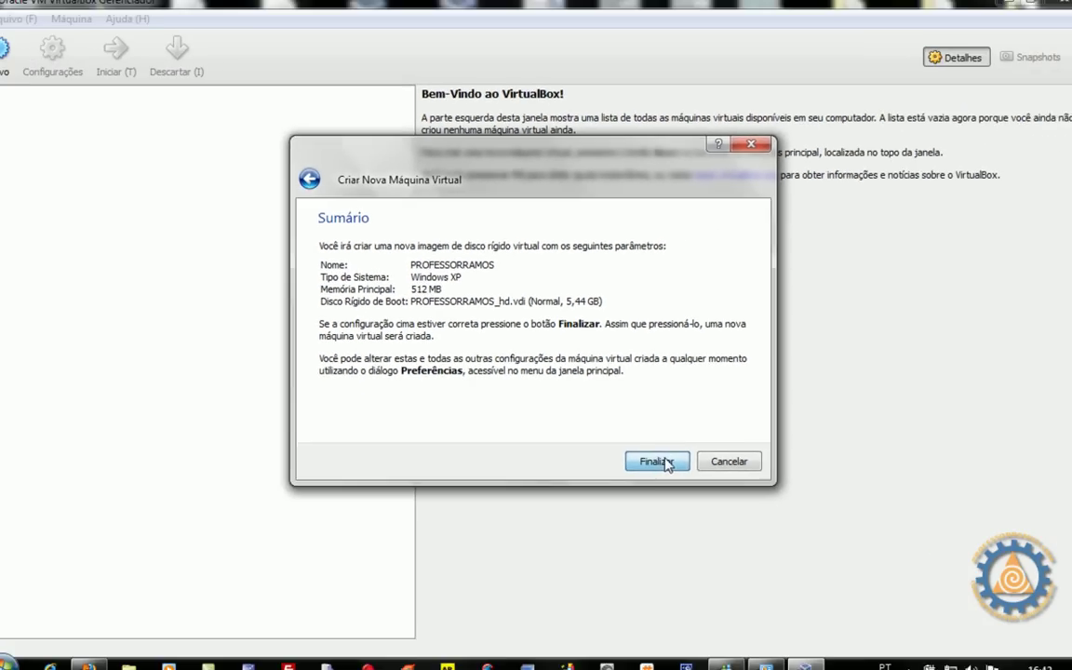
pyautogui.click(704, 597)
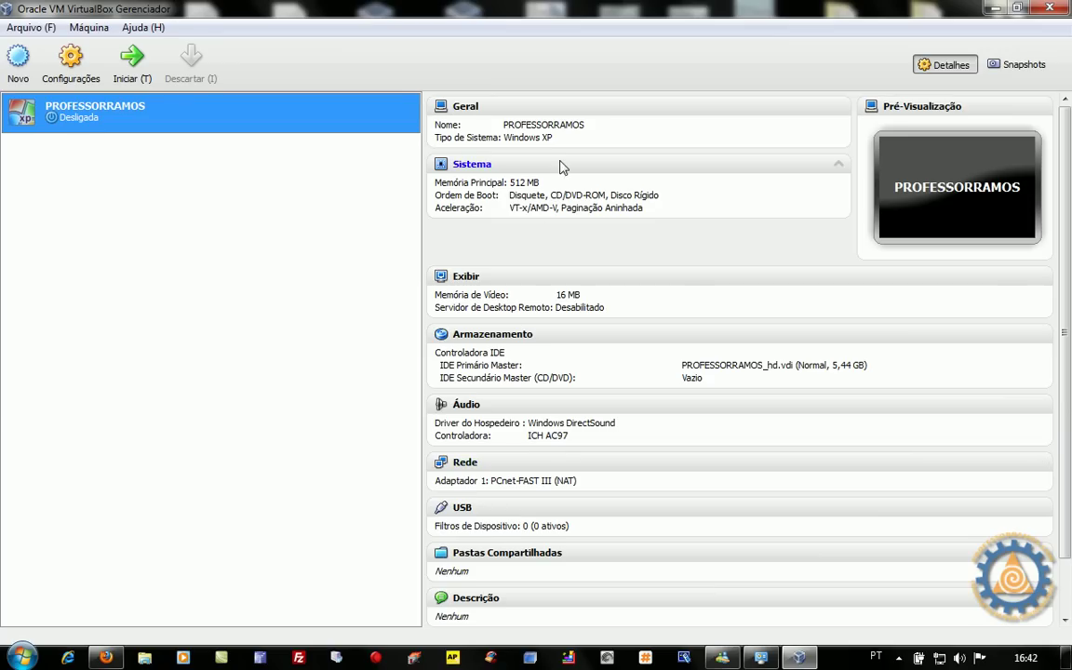
# Step: Open the virtual machine's settings and review the advanced and description options of the general category
pyautogui.click(77, 67)
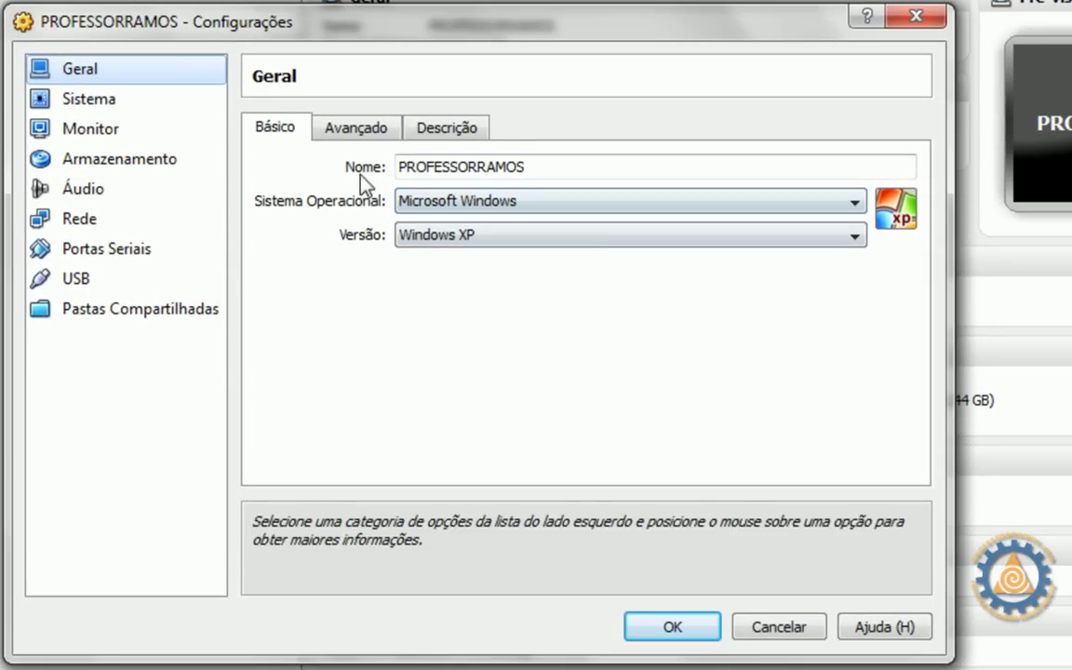
pyautogui.click(337, 138)
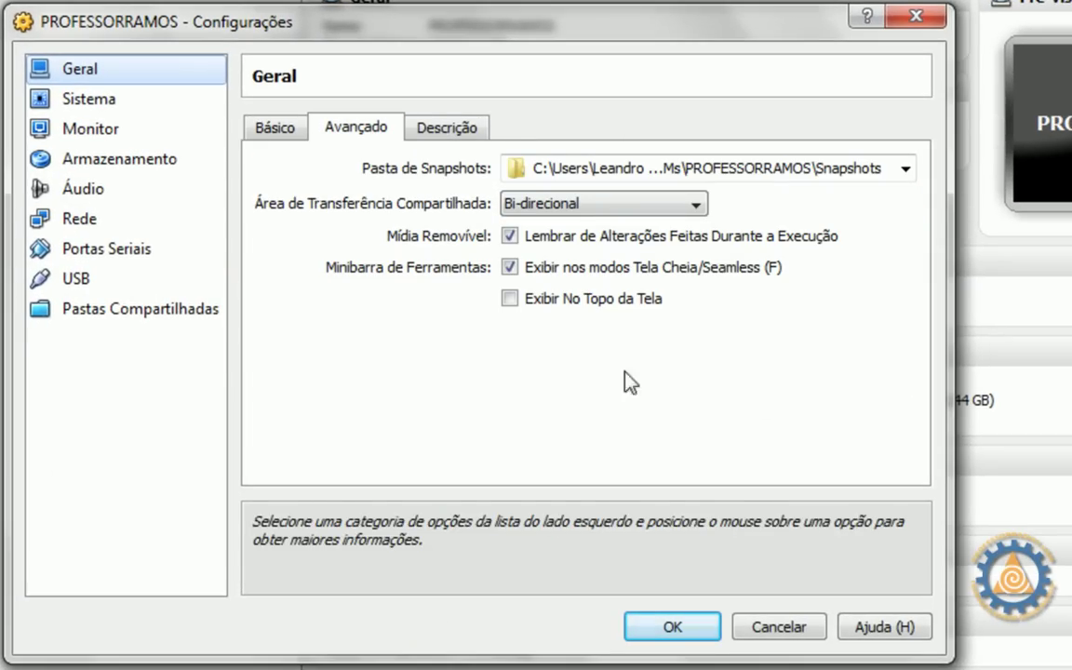
pyautogui.click(445, 129)
# Step: Review the system's motherboard and boot order options along with its processor and acceleration settings
pyautogui.click(101, 101)
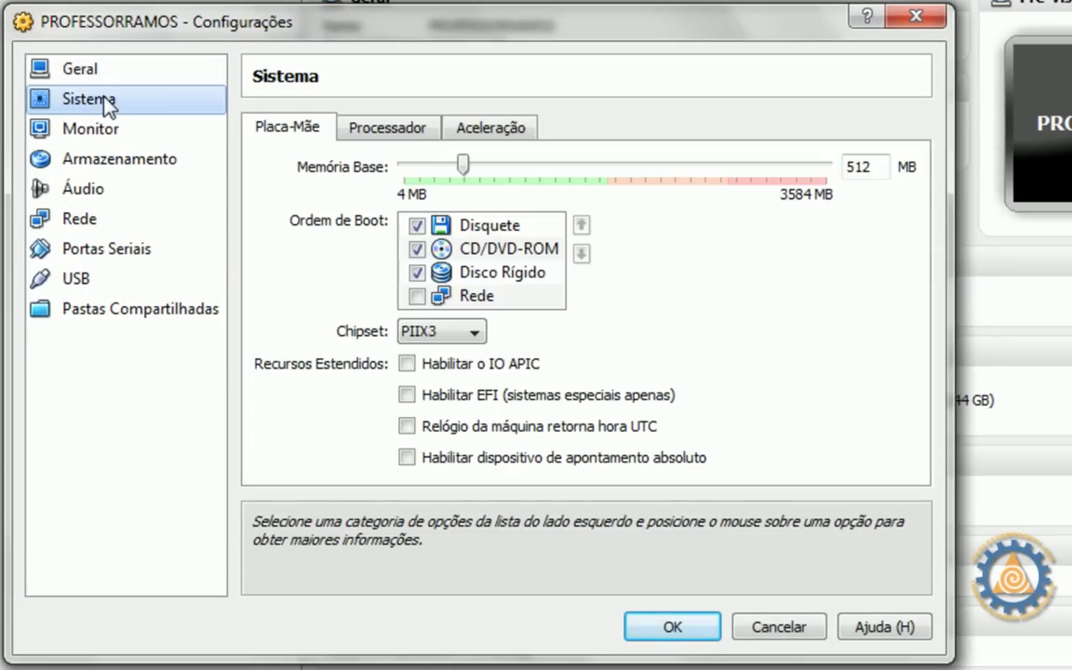
pyautogui.click(416, 271)
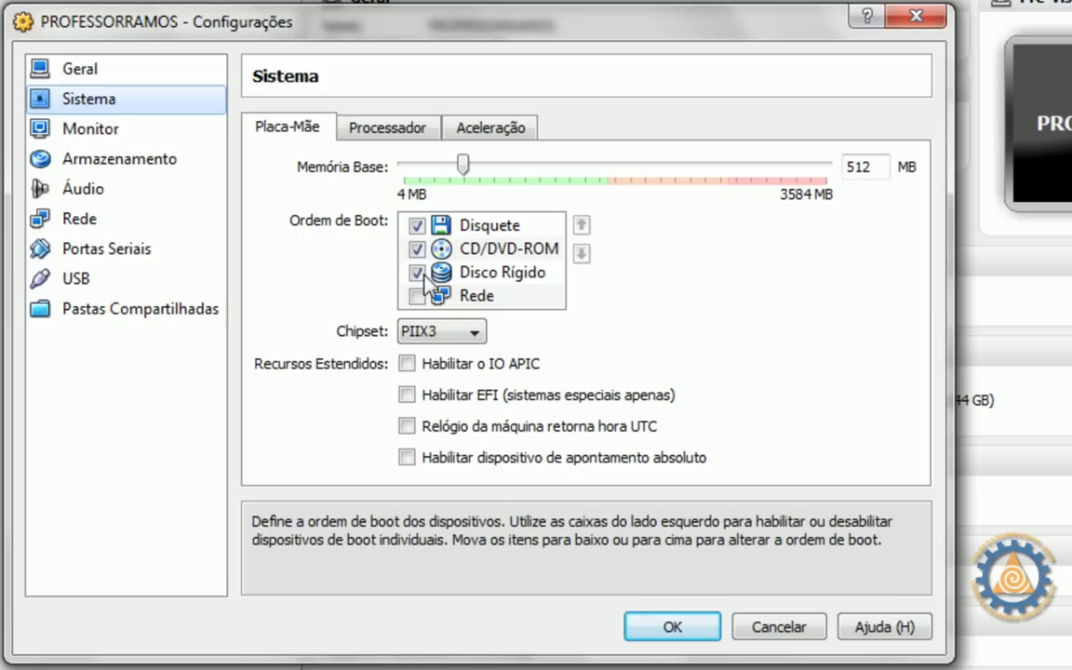
pyautogui.click(417, 271)
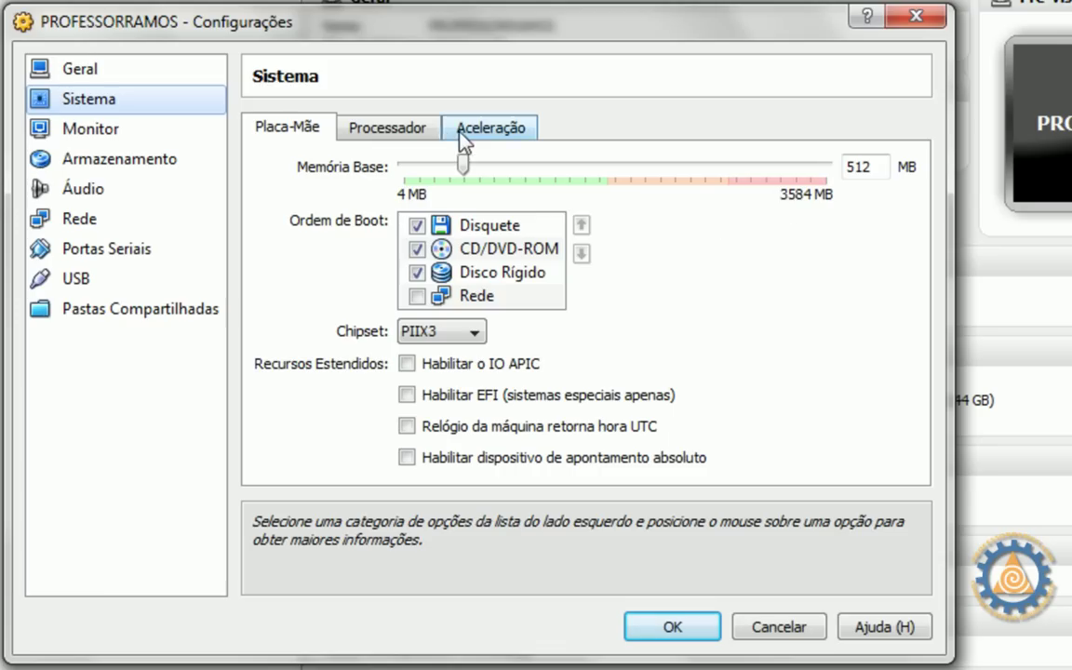
pyautogui.click(405, 130)
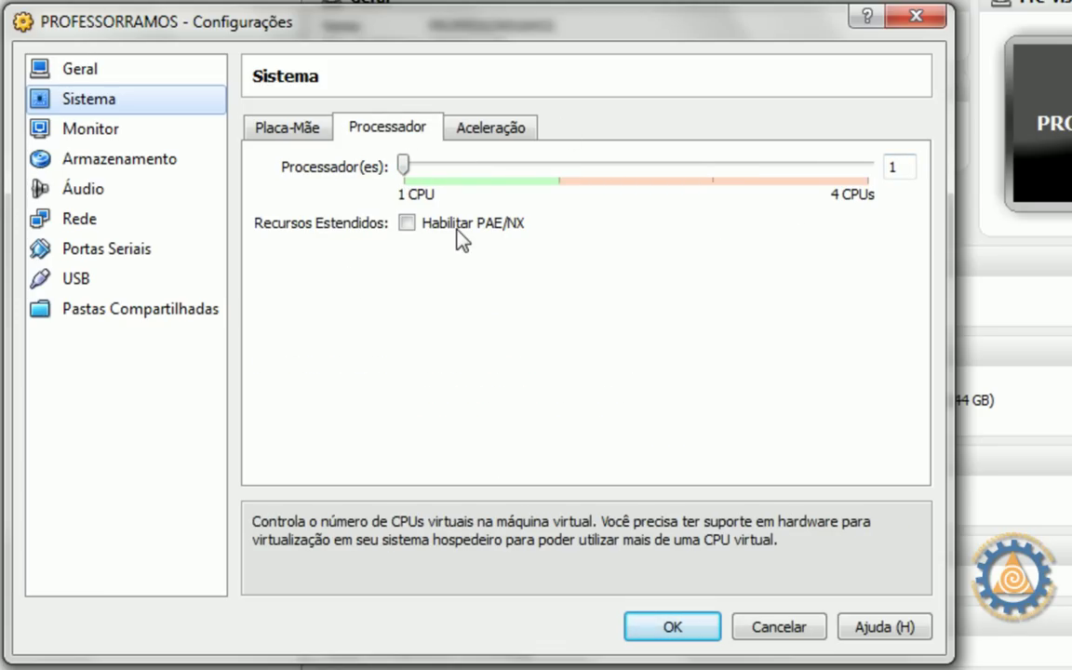
pyautogui.click(492, 133)
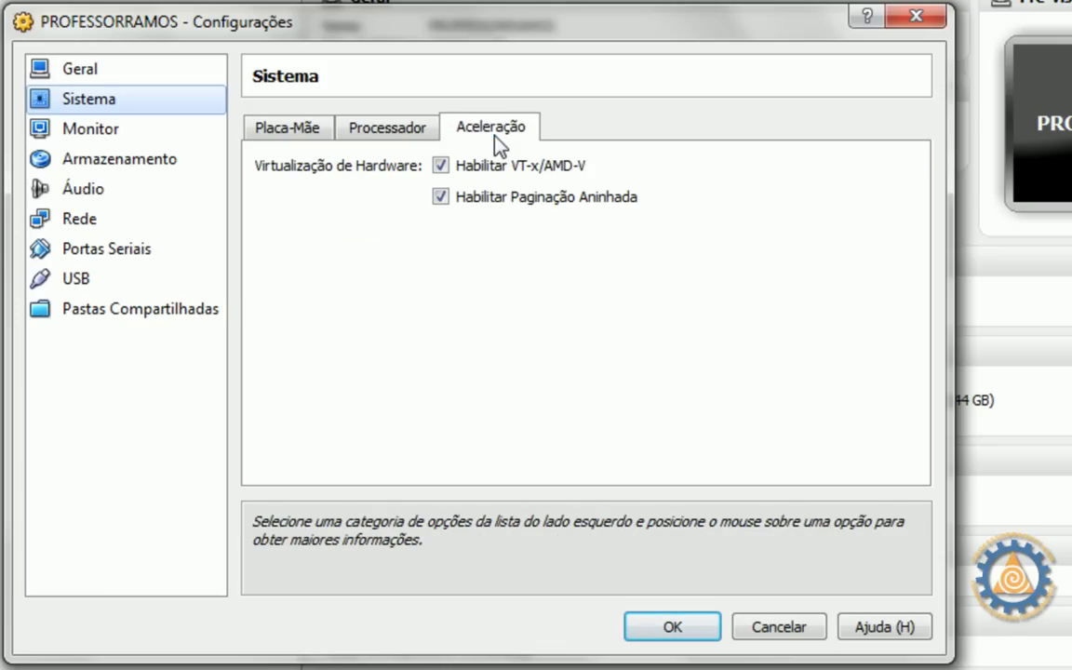
pyautogui.click(289, 128)
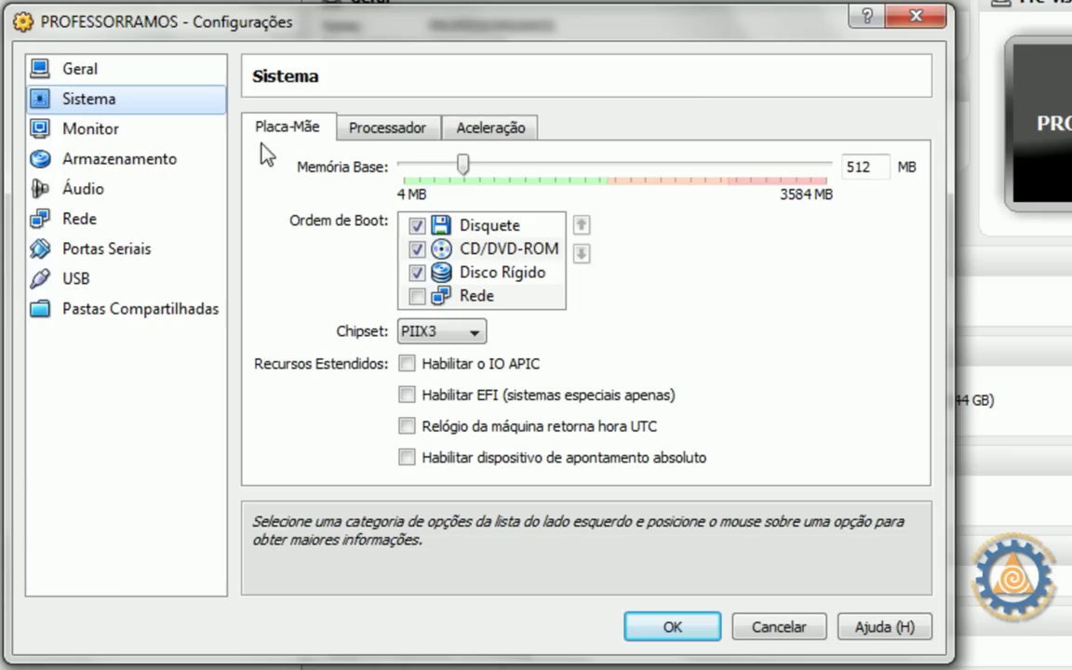
# Step: Set the virtual machine's video memory to 21 MB in the display settings
pyautogui.click(90, 130)
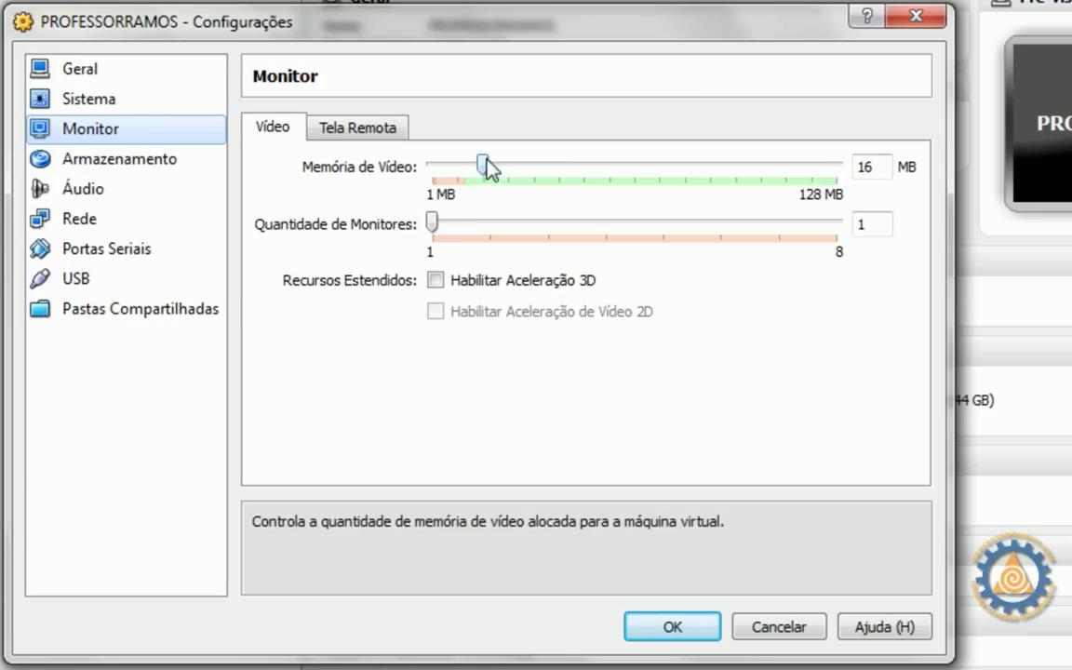
pyautogui.click(616, 171)
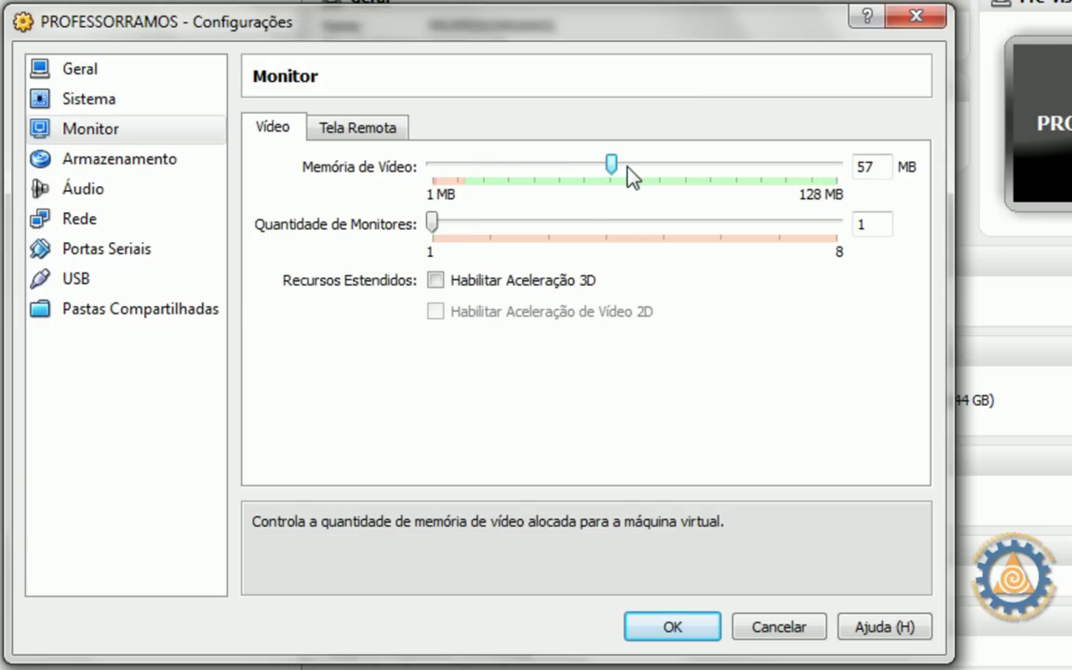
pyautogui.click(499, 173)
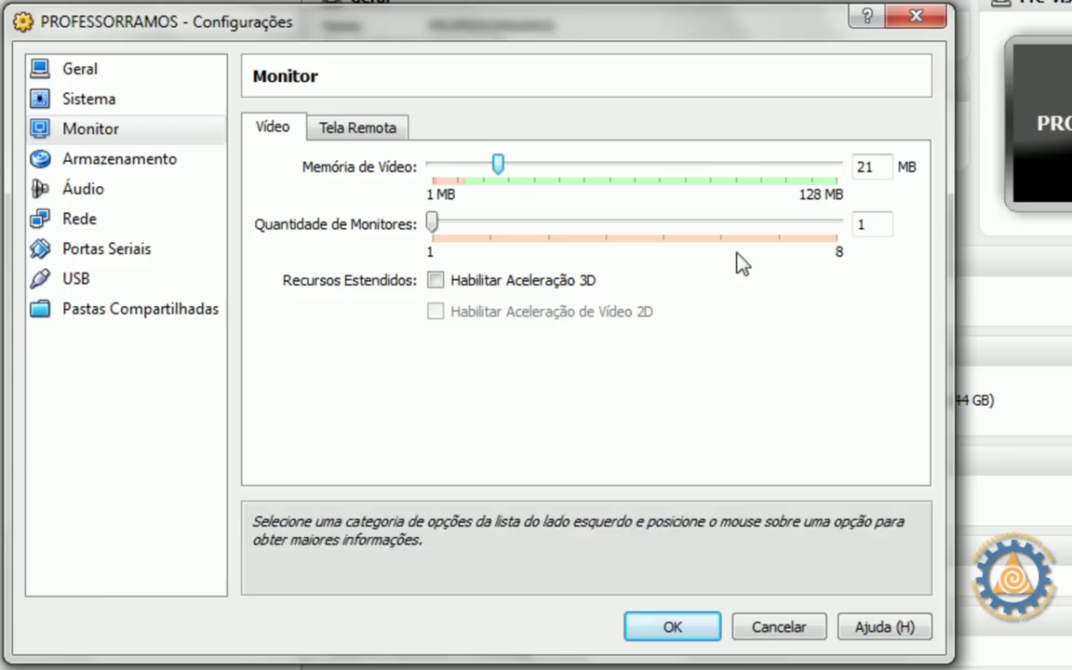
# Step: Review the virtual machine's storage settings, including the attached hard disk and the empty CD/DVD drive, and its audio settings
pyautogui.click(151, 161)
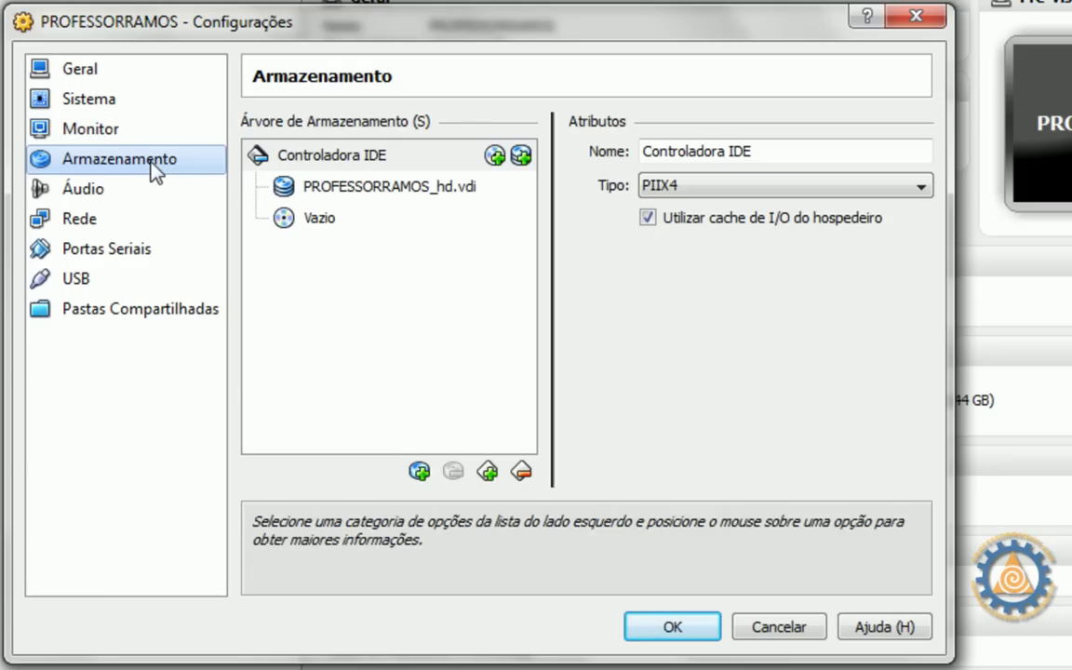
pyautogui.click(329, 195)
pyautogui.click(319, 220)
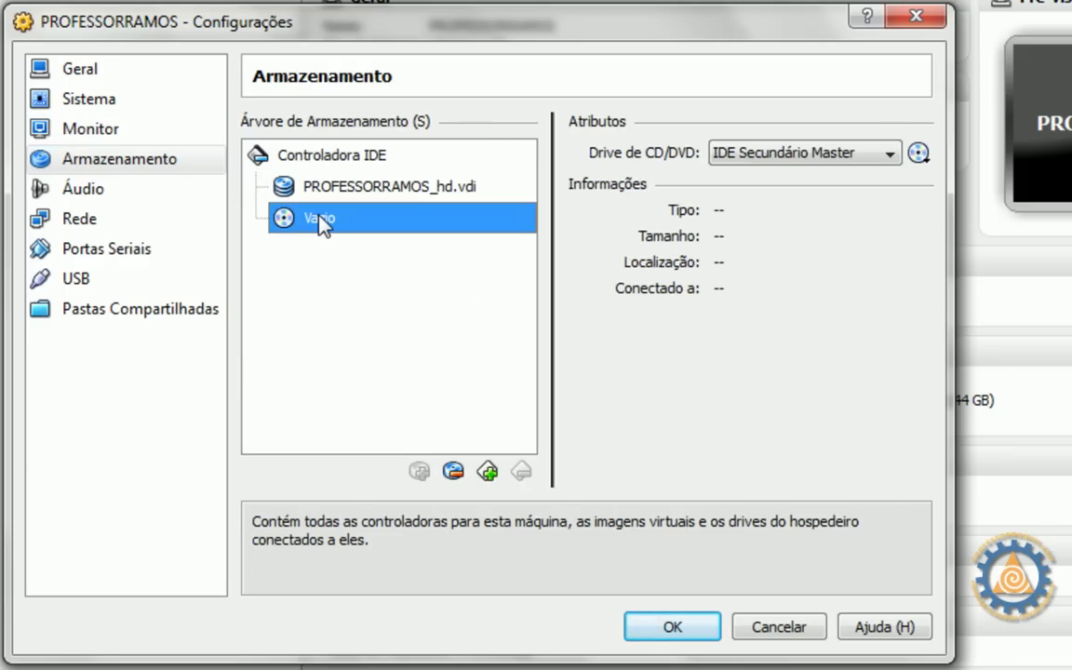
pyautogui.click(92, 191)
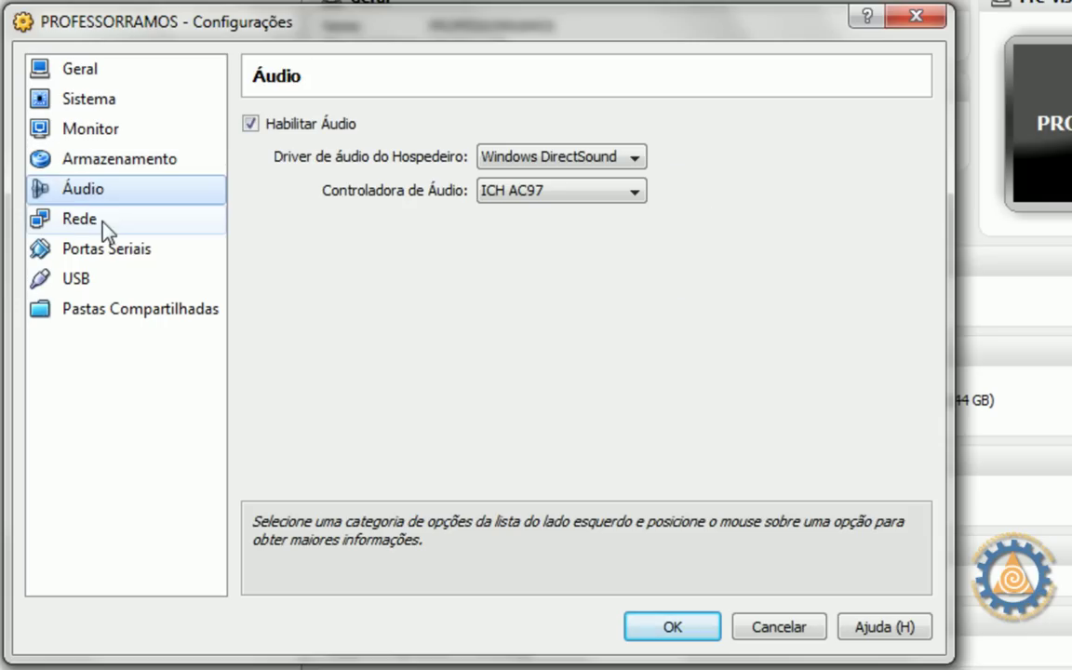
# Step: Review the connection types available for network adapter 1 and keep it attached to NAT
pyautogui.click(106, 227)
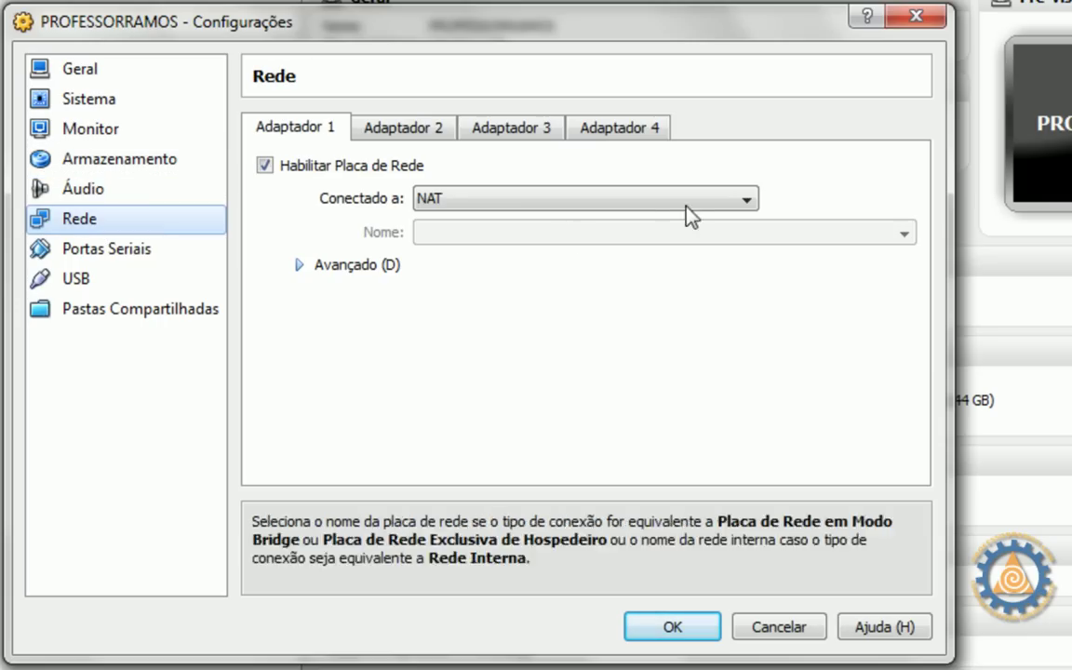
pyautogui.click(748, 202)
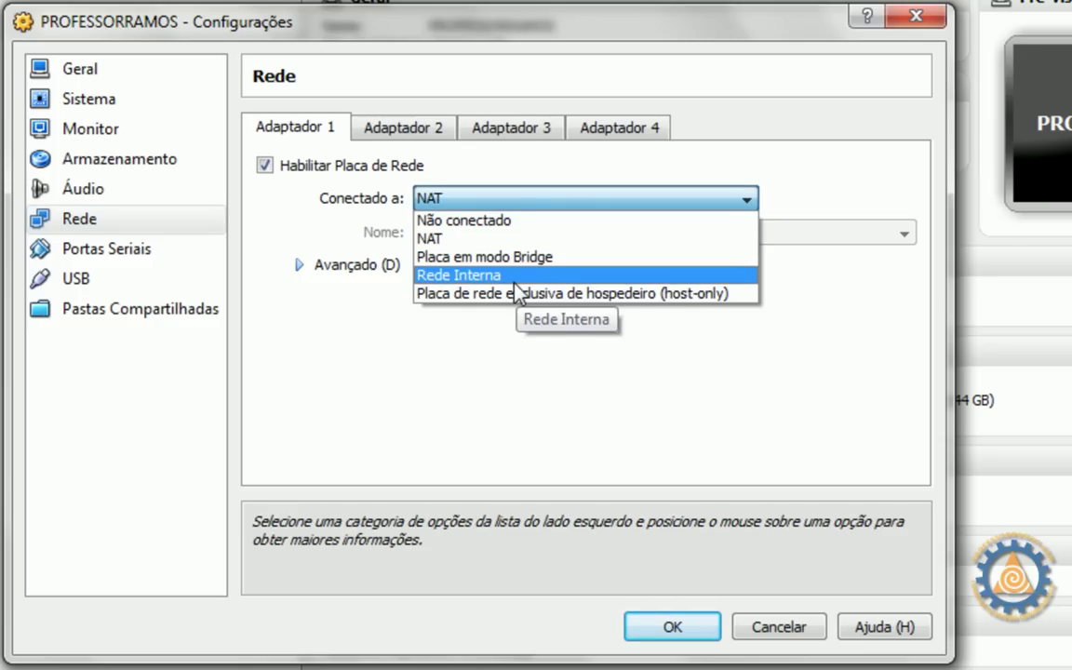
pyautogui.click(491, 239)
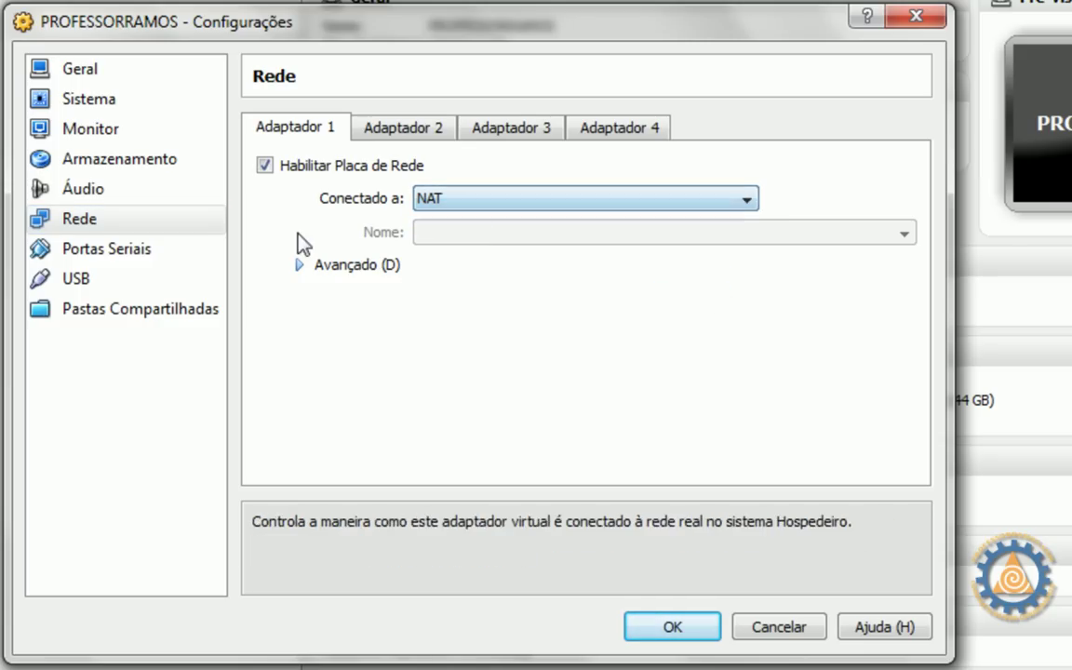
# Step: Review the serial ports, USB and shared folders settings, and close the virtual machine's settings without saving
pyautogui.click(104, 255)
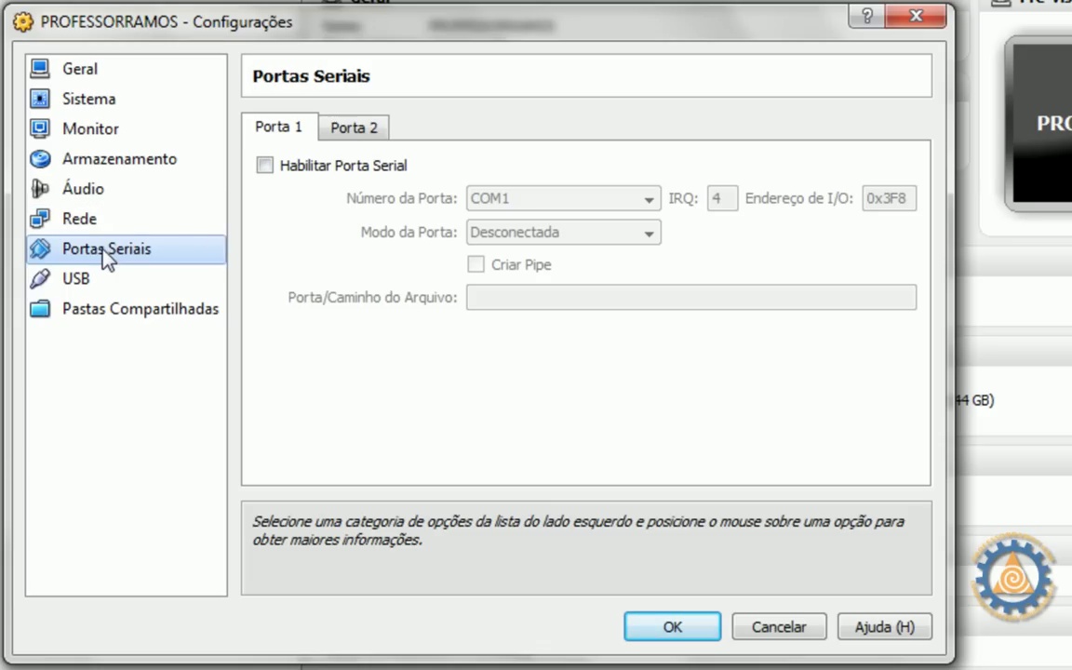
pyautogui.click(75, 279)
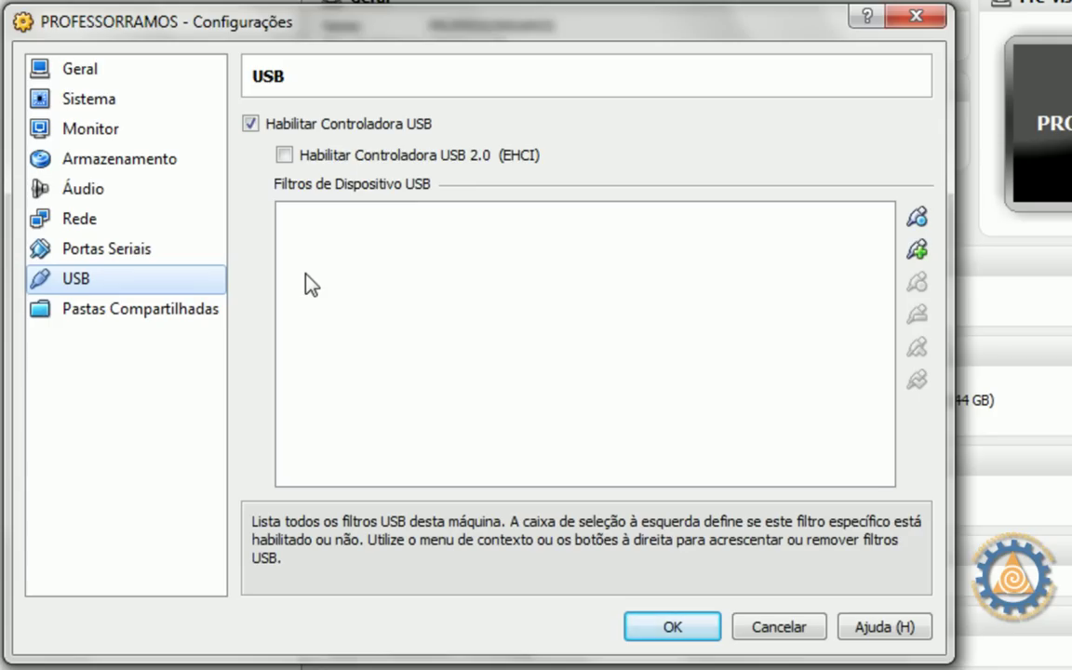
pyautogui.click(186, 310)
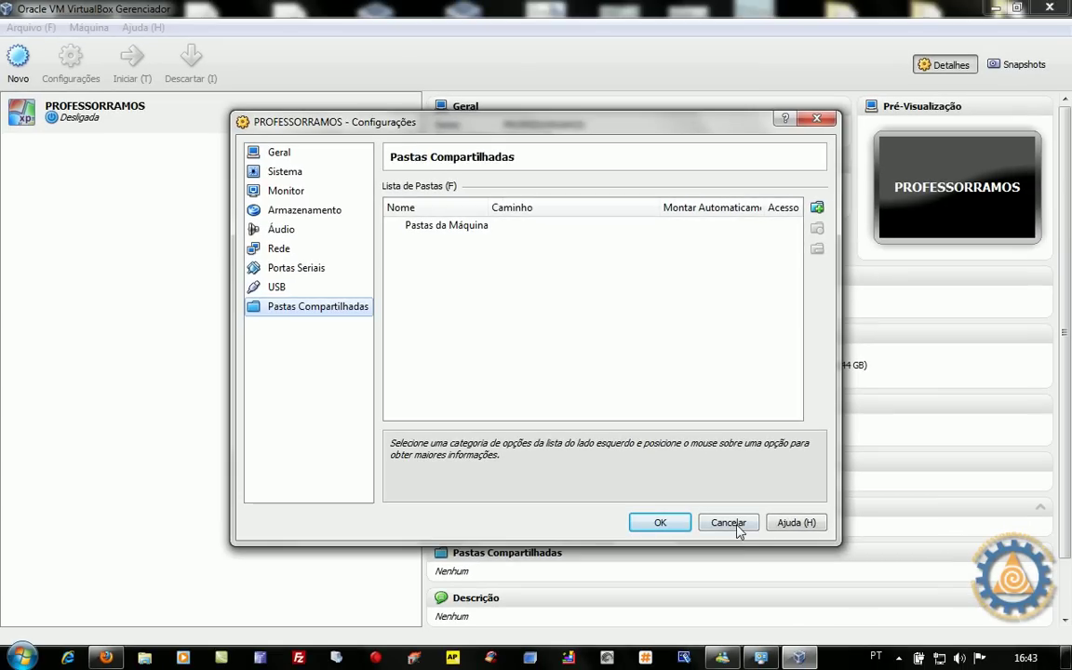
pyautogui.click(779, 645)
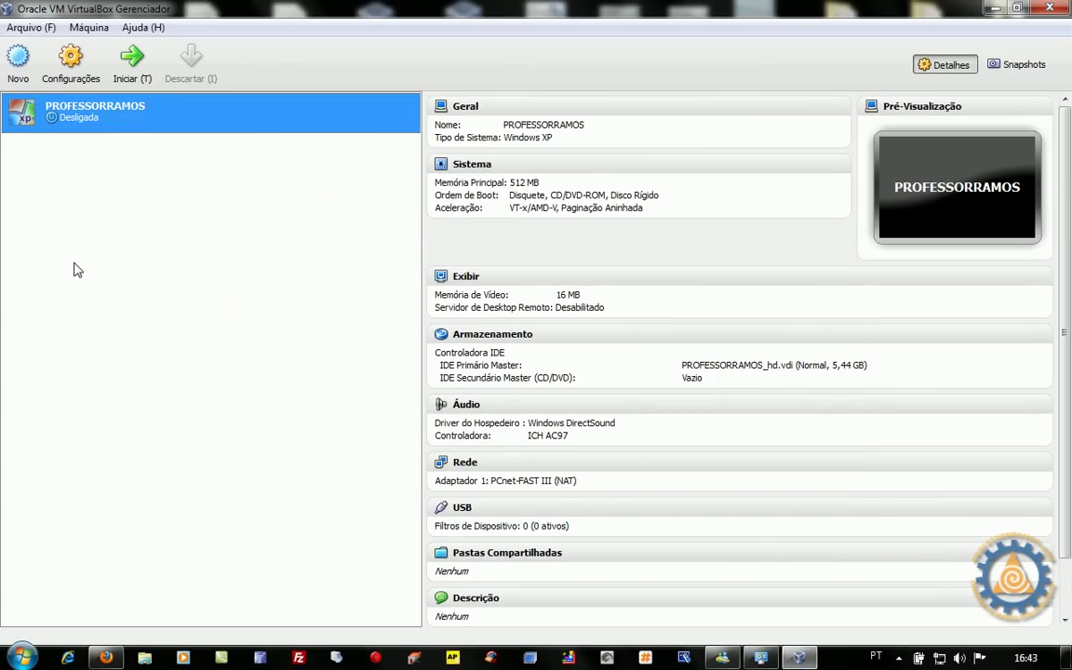
# Step: Start the PROFESSORRAMOS virtual machine and advance the first-run wizard to browsing for an installation disc image
pyautogui.doubleClick(86, 118)
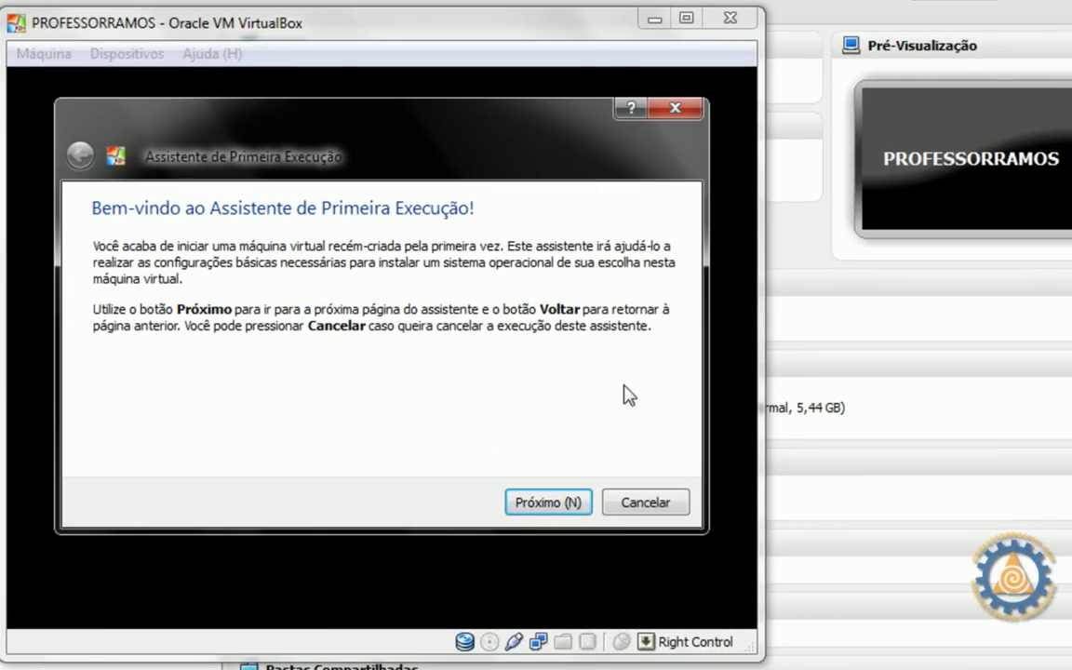
pyautogui.click(545, 504)
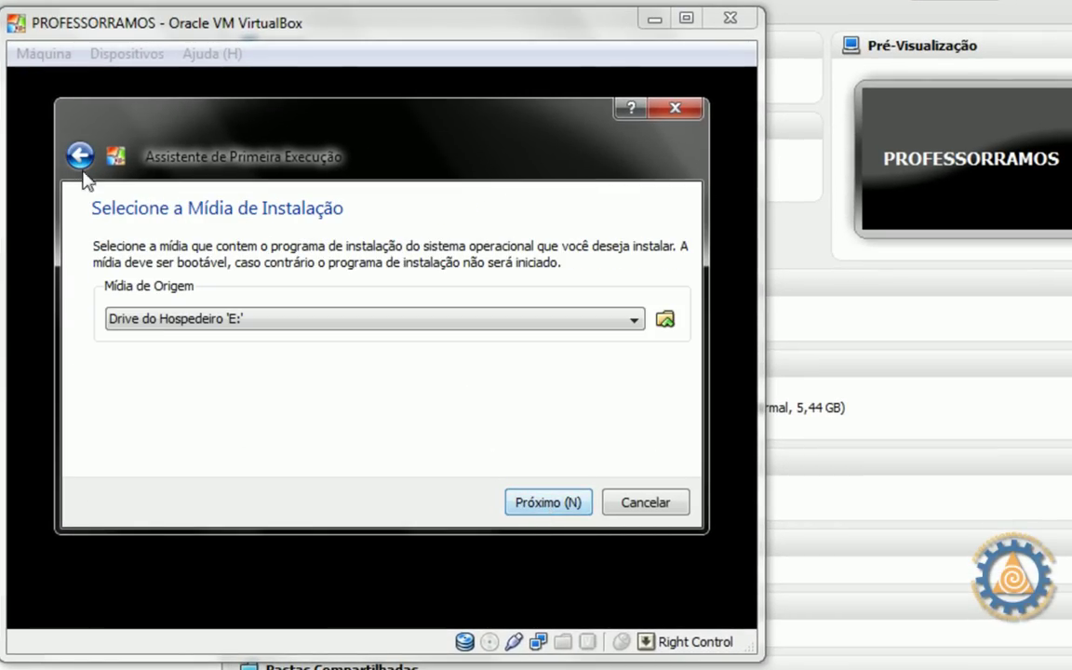
pyautogui.click(665, 319)
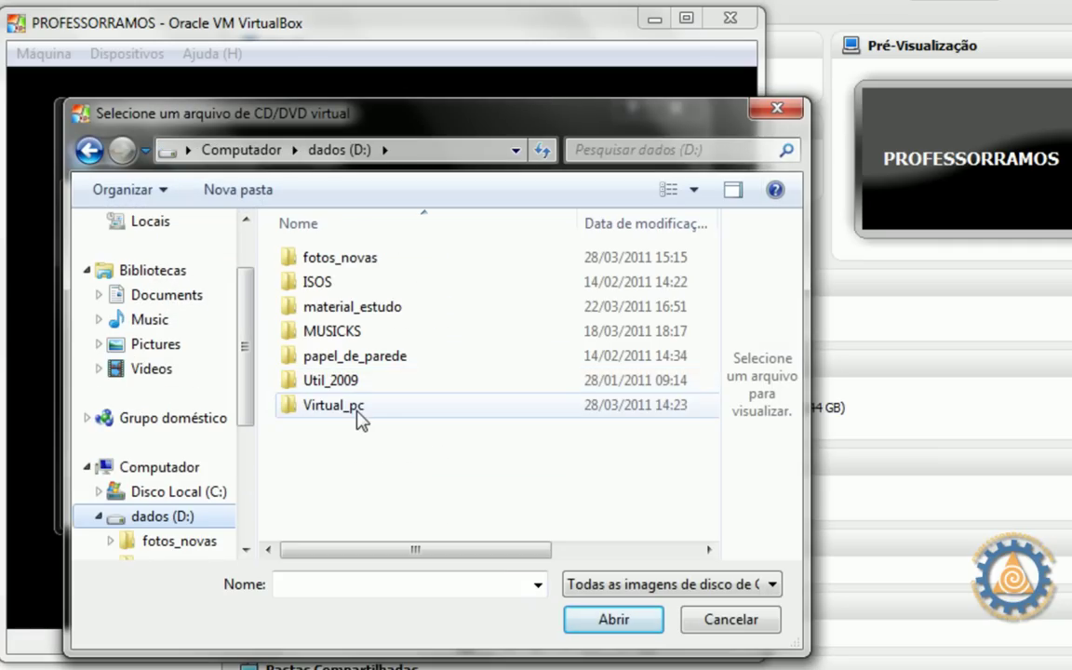
# Step: Choose the XP_SP3_FULL image from ISOS\Windows\XPSP3 as the installation media and finish the wizard to boot the Windows setup
pyautogui.doubleClick(326, 284)
pyautogui.doubleClick(359, 362)
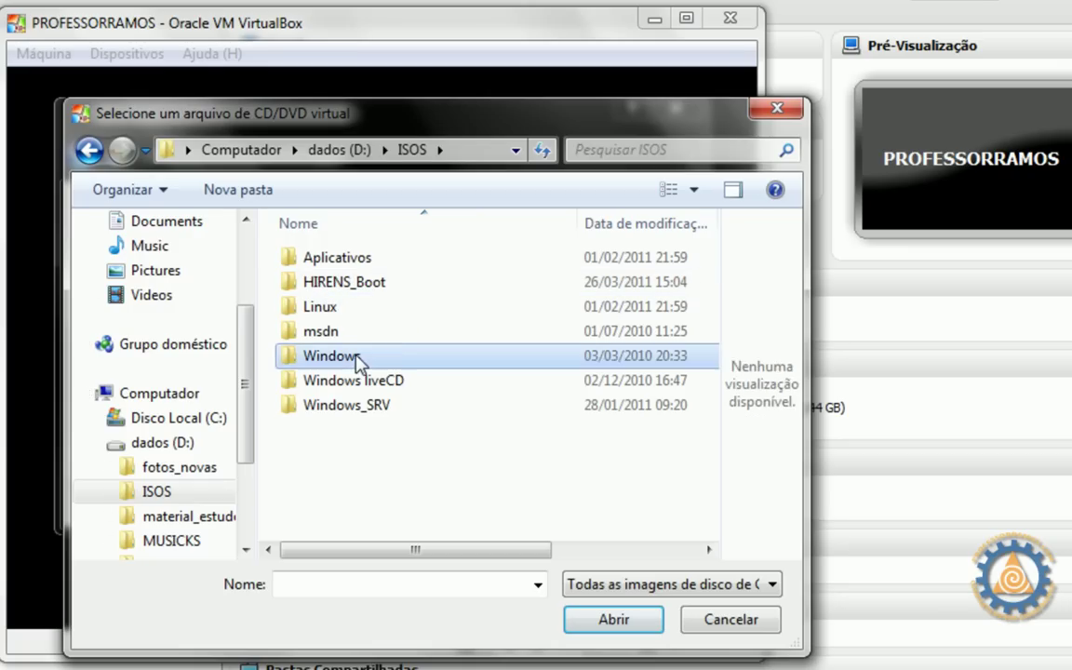
pyautogui.doubleClick(344, 456)
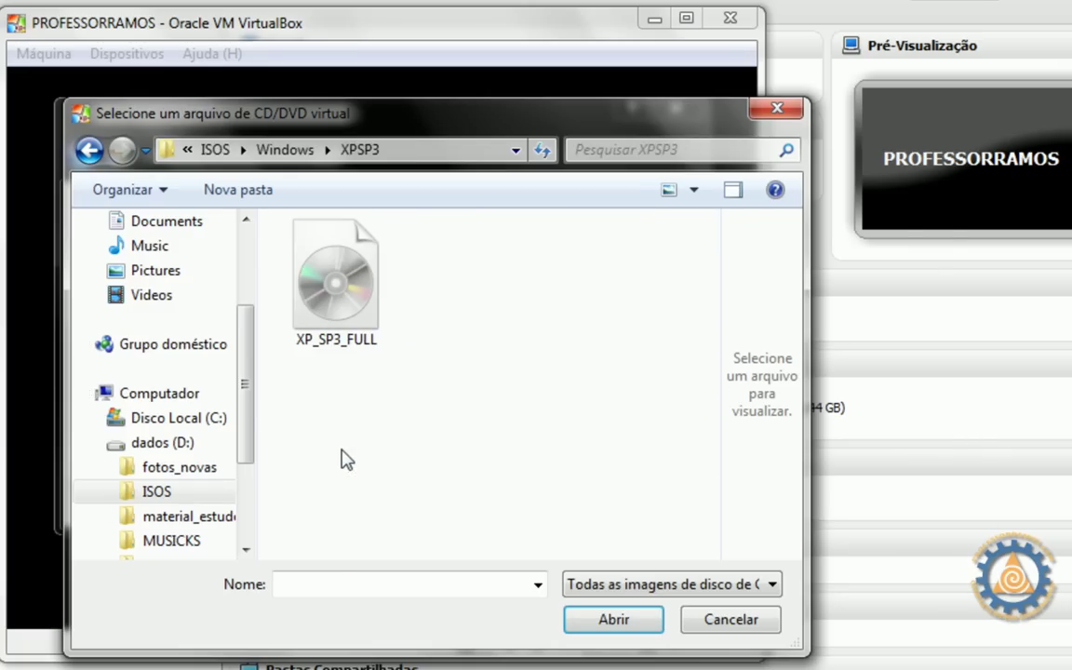
pyautogui.click(350, 317)
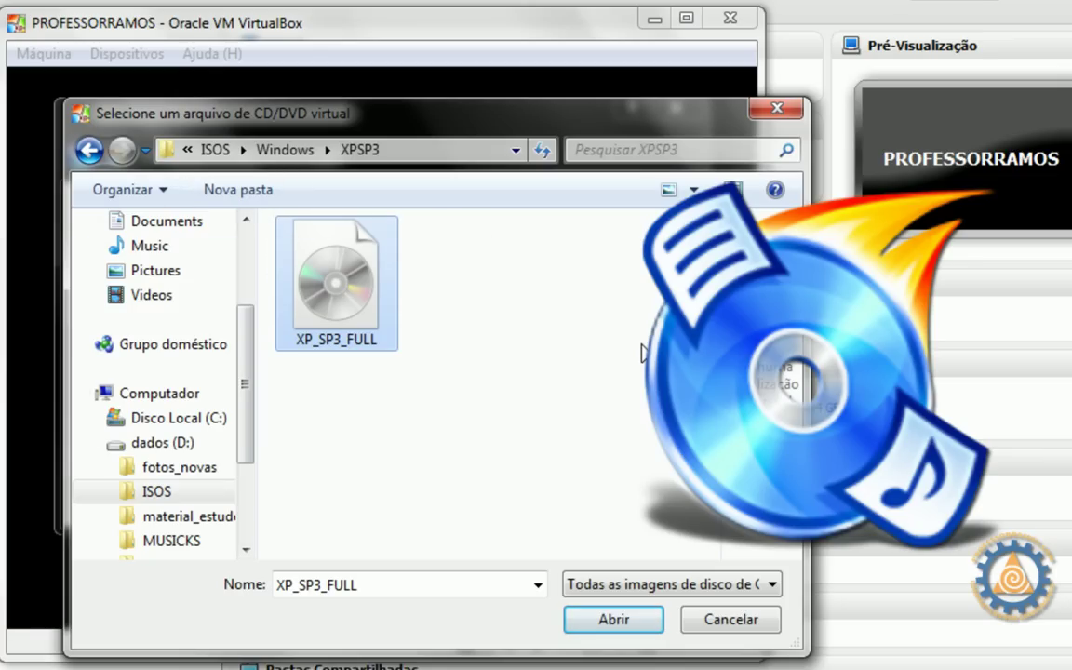
pyautogui.click(643, 626)
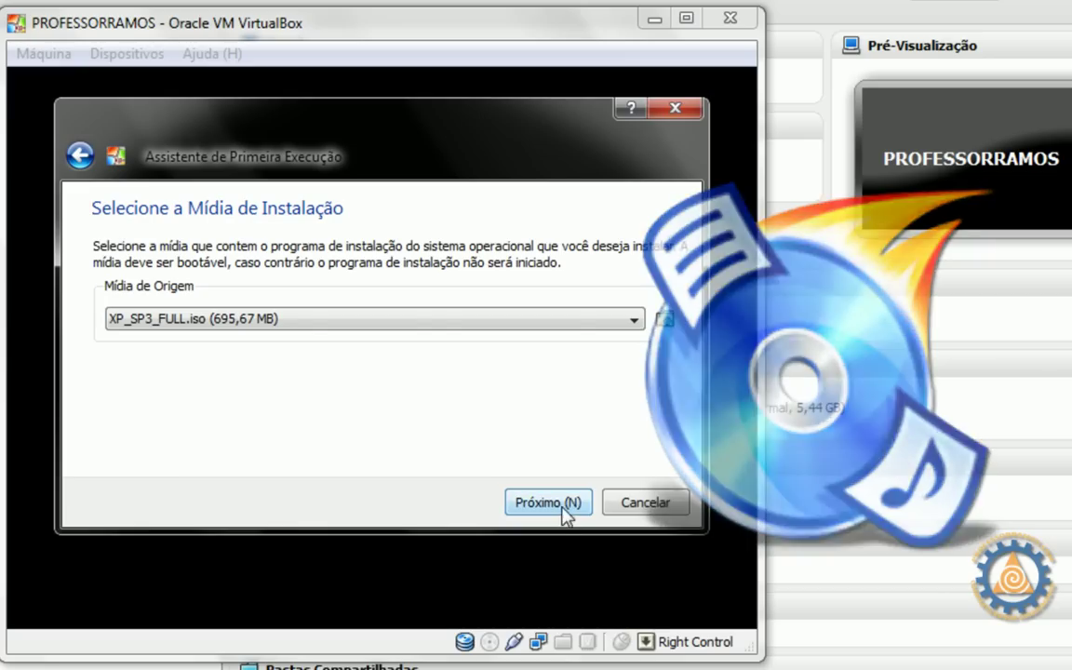
pyautogui.click(563, 507)
pyautogui.click(548, 503)
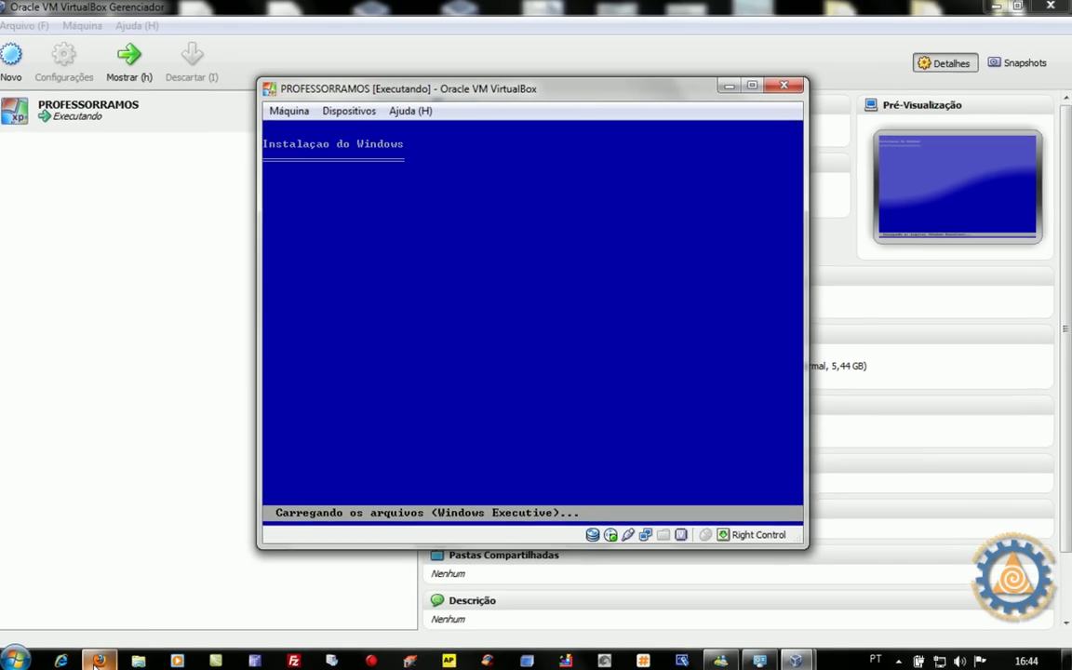
# Step: Switch to Firefox and show the already open professorramos home page
pyautogui.click(97, 660)
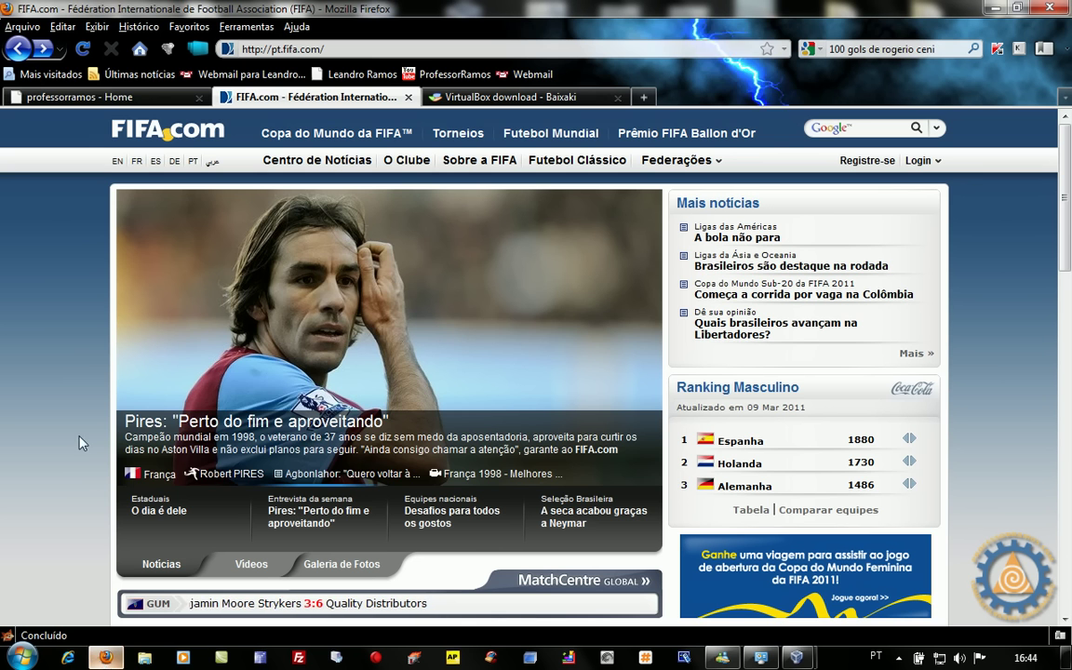
pyautogui.click(96, 98)
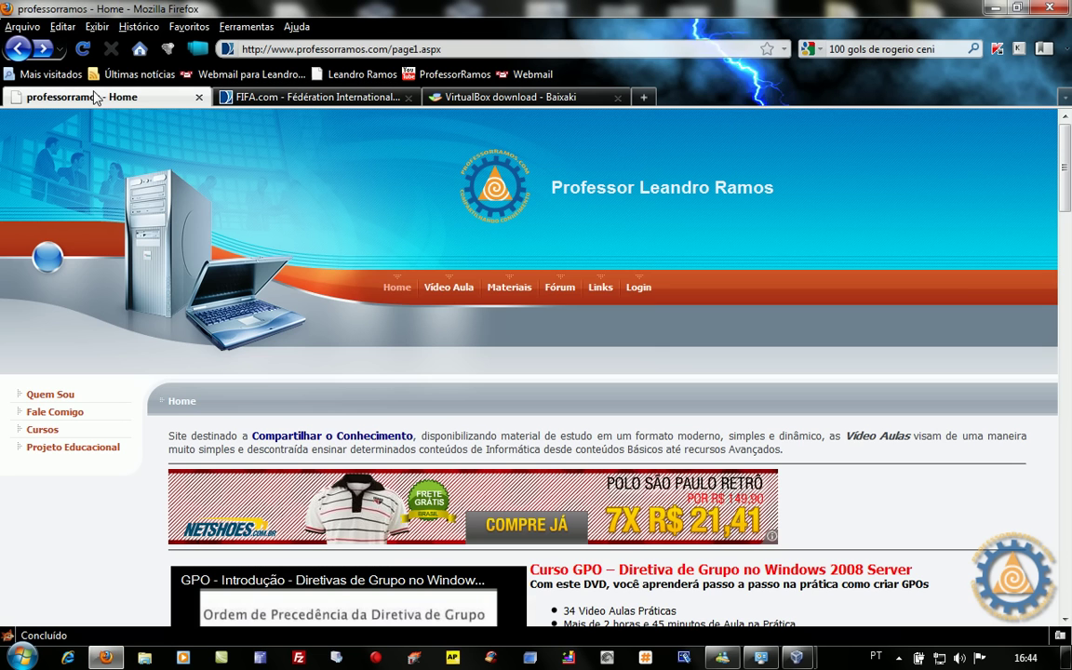